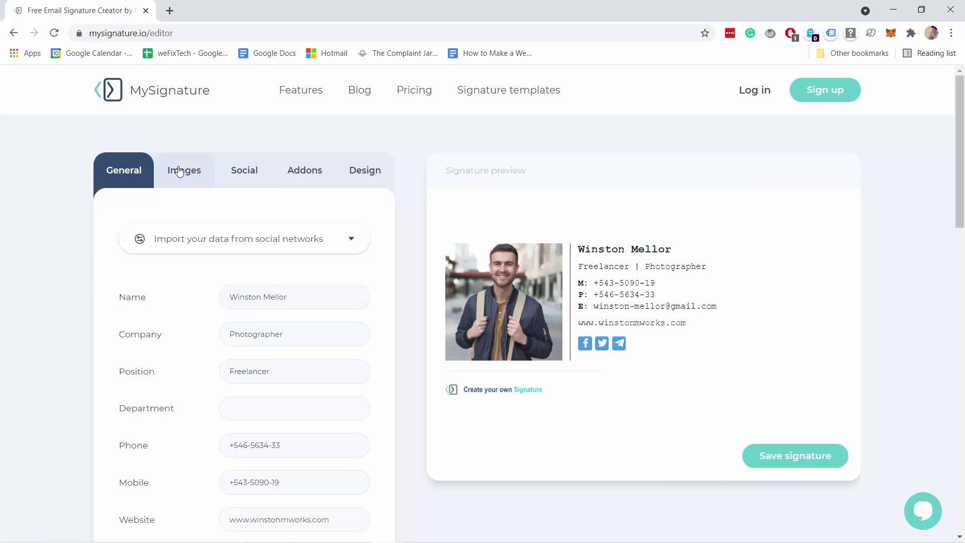
Upload a new photo and apply an enlarged circular crop around the face
click(183, 170)
click(167, 301)
double_click(350, 165)
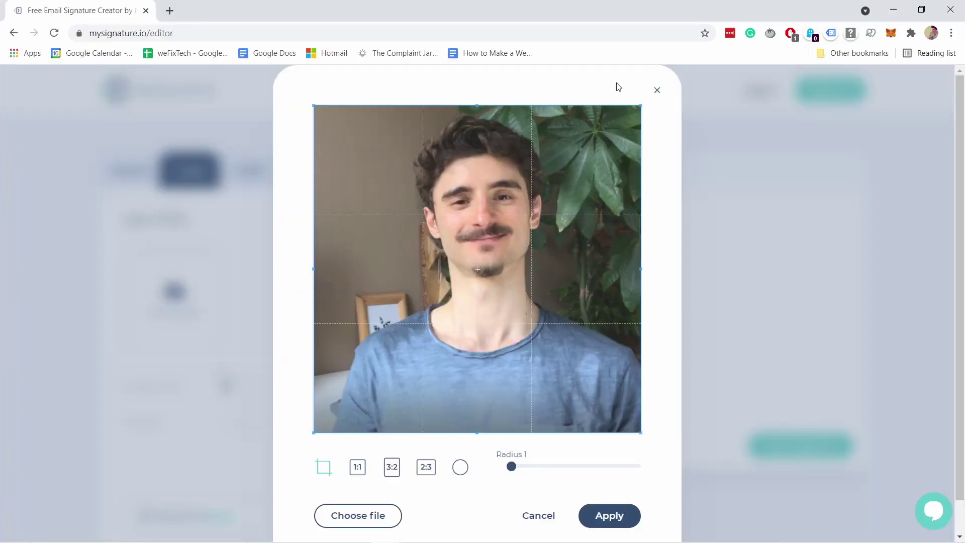
click(461, 467)
drag(608, 138, 639, 108)
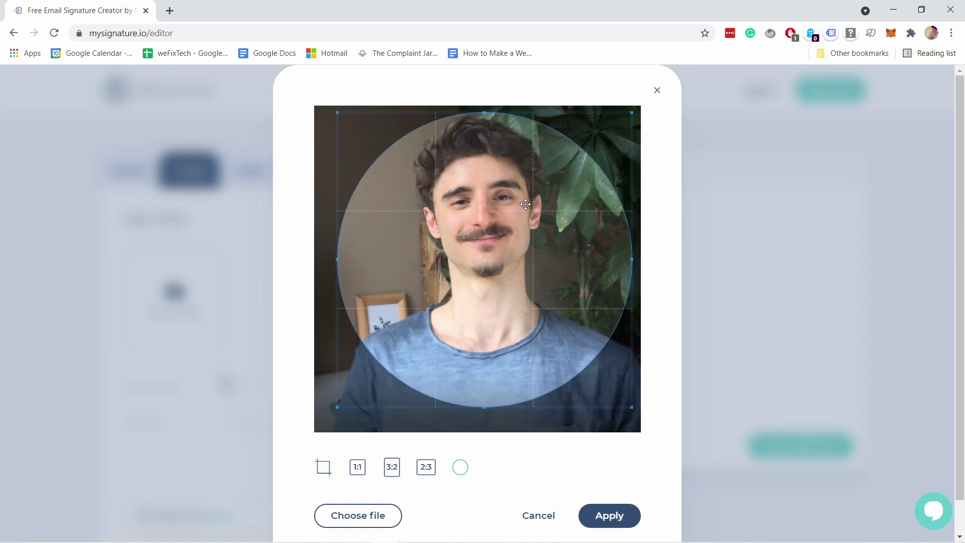
click(610, 516)
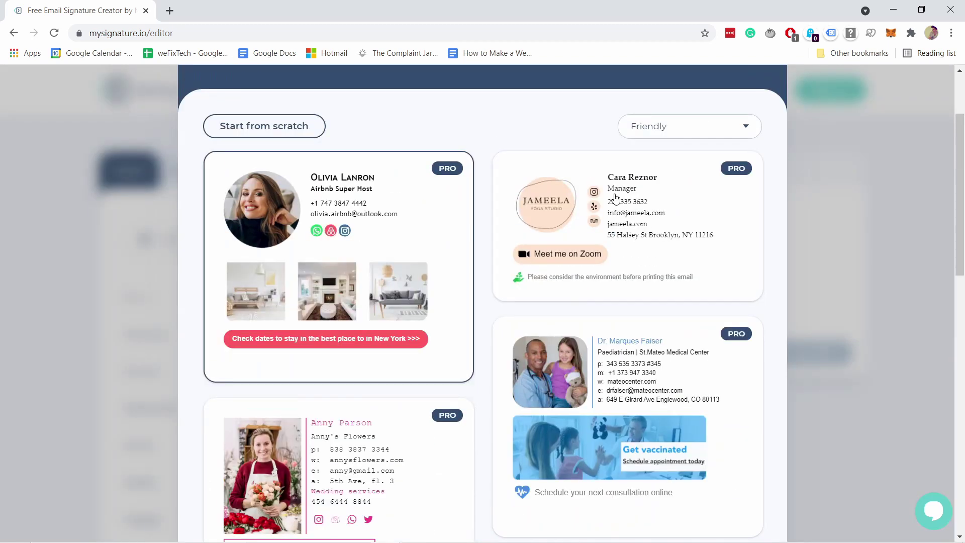
Filter the templates to free ones, browse them, then follow the video's MySignature link
click(652, 129)
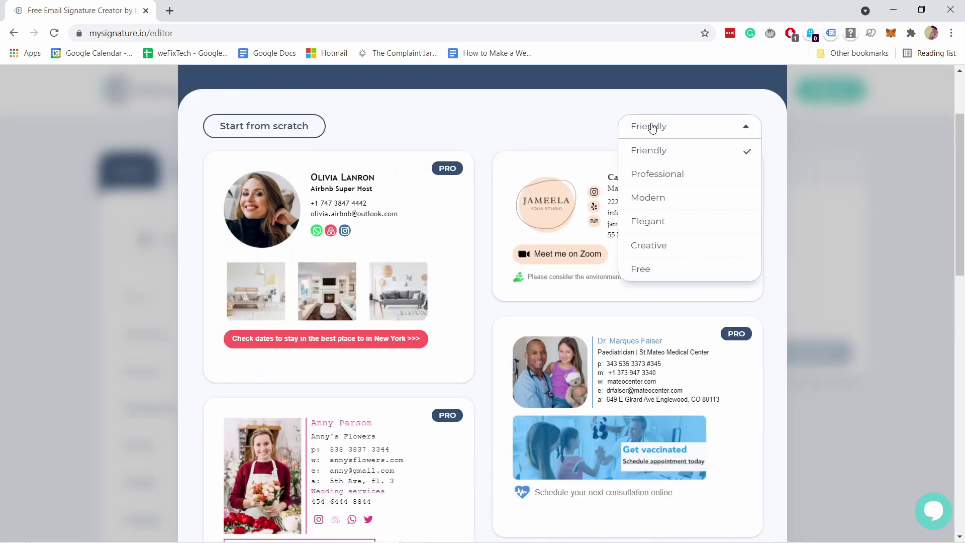
click(641, 269)
scroll(655, 243, down, 4)
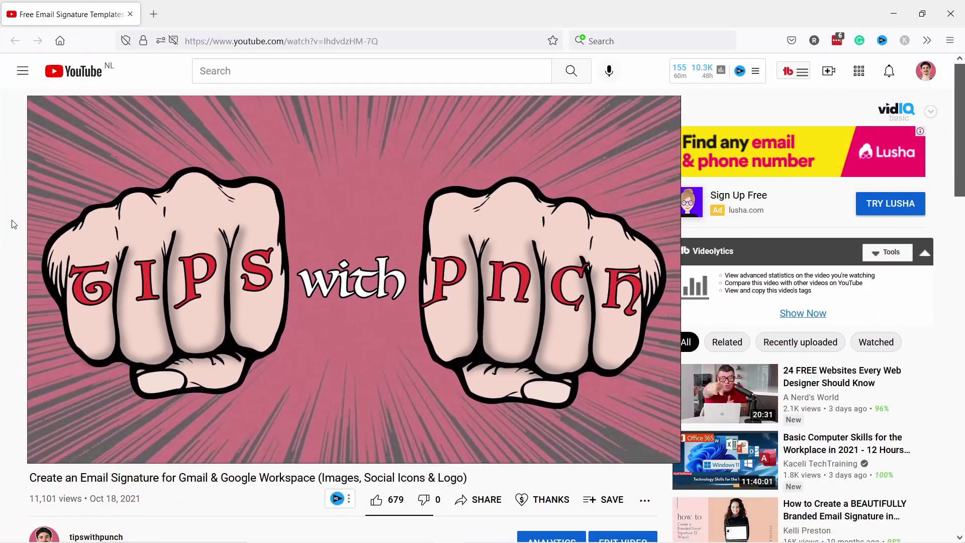
scroll(13, 224, down, 5)
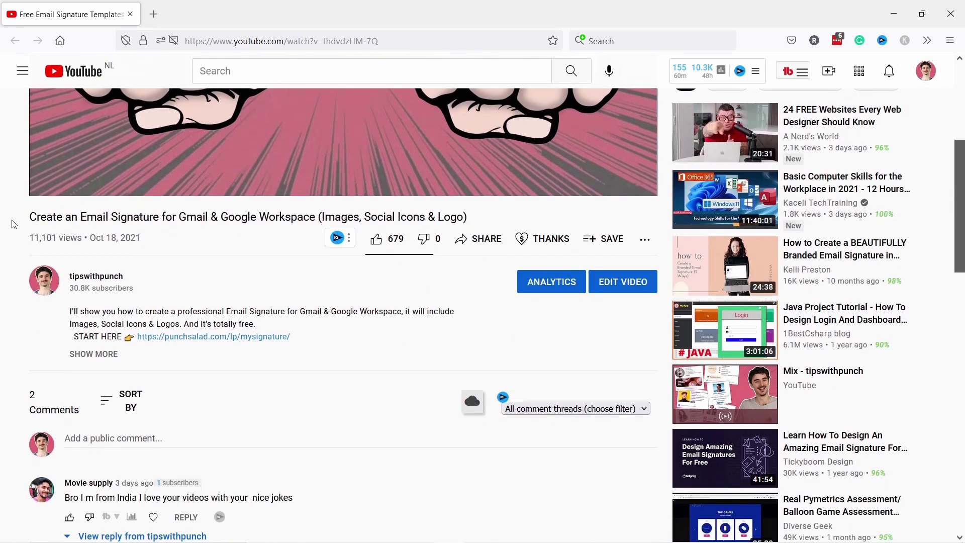
click(260, 337)
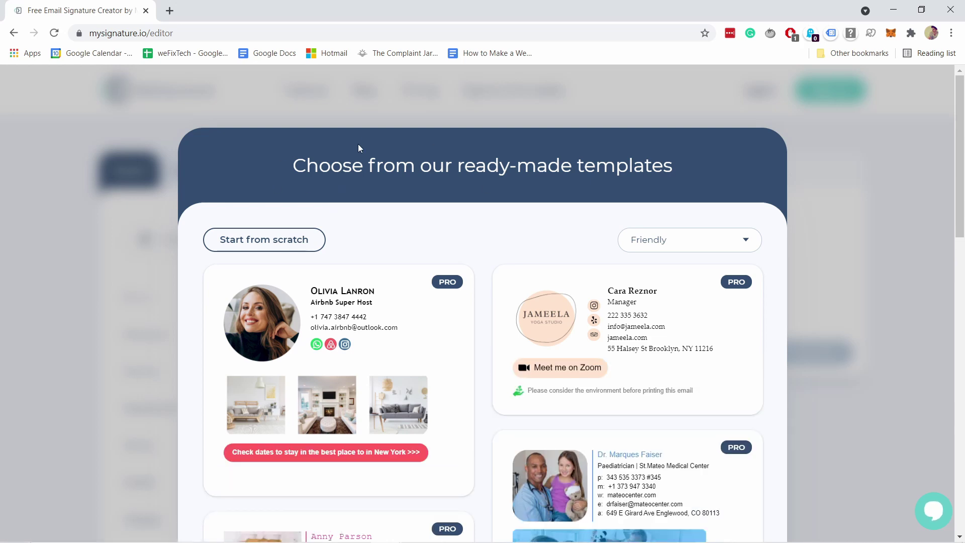
Browse the template gallery, then set the style filter to Free
scroll(358, 144, down, 1)
scroll(263, 135, down, 2)
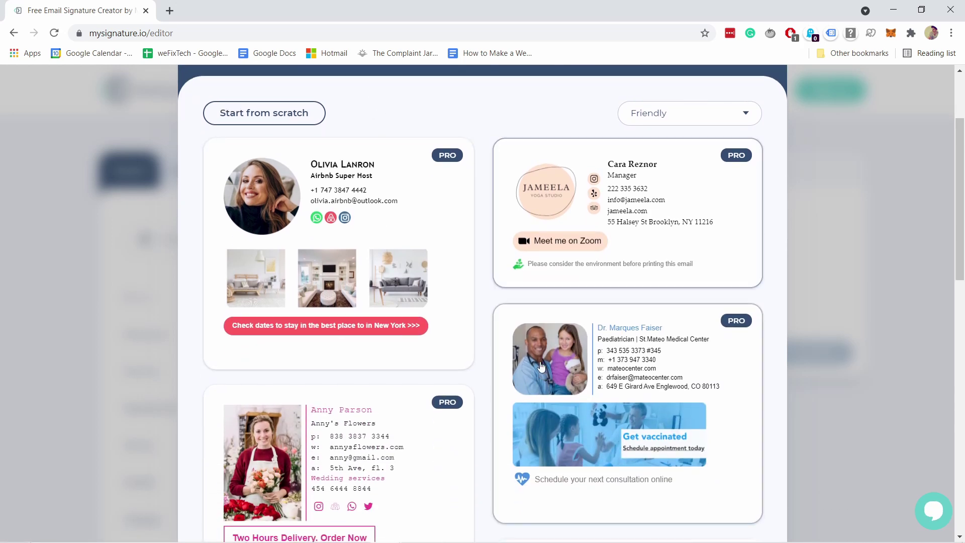
scroll(436, 219, down, 4)
scroll(428, 206, up, 4)
scroll(352, 272, down, 8)
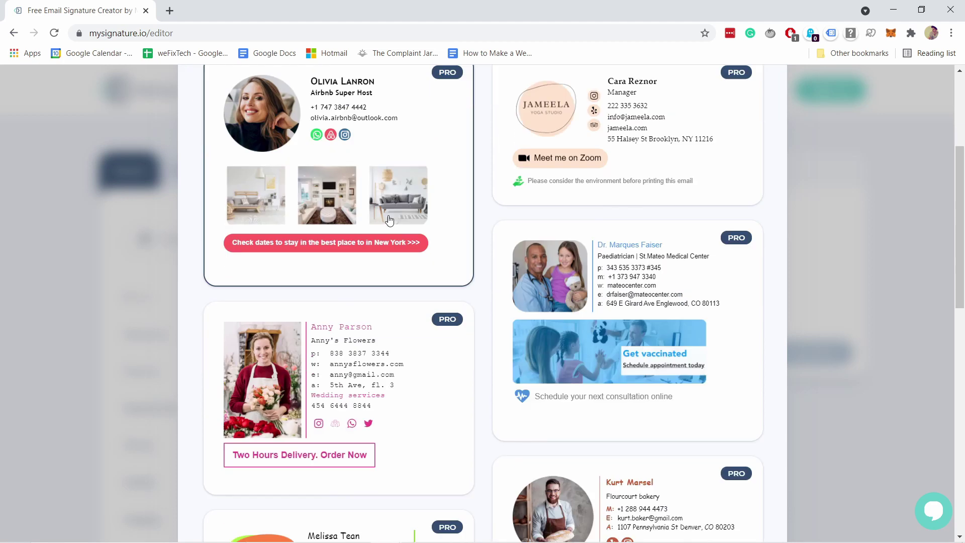
scroll(304, 221, down, 5)
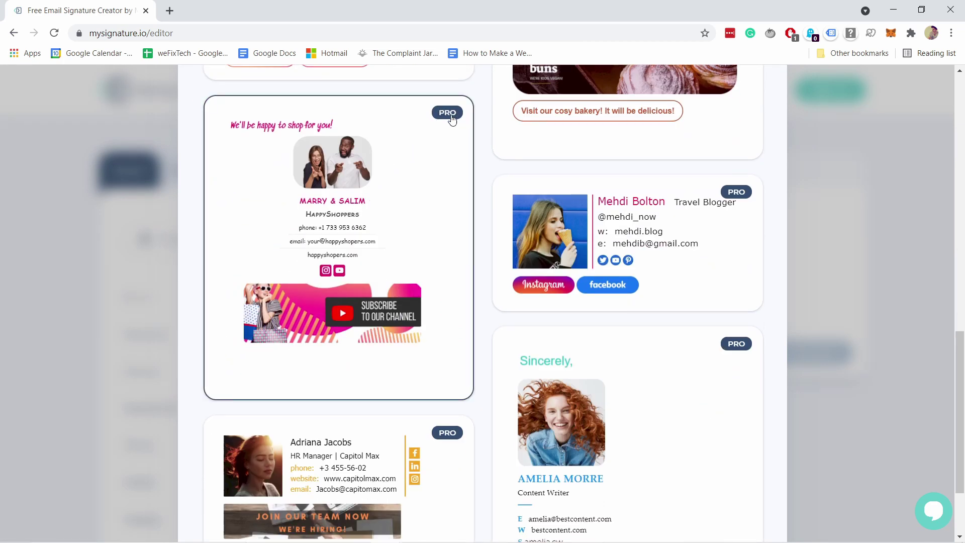
scroll(724, 192, down, 2)
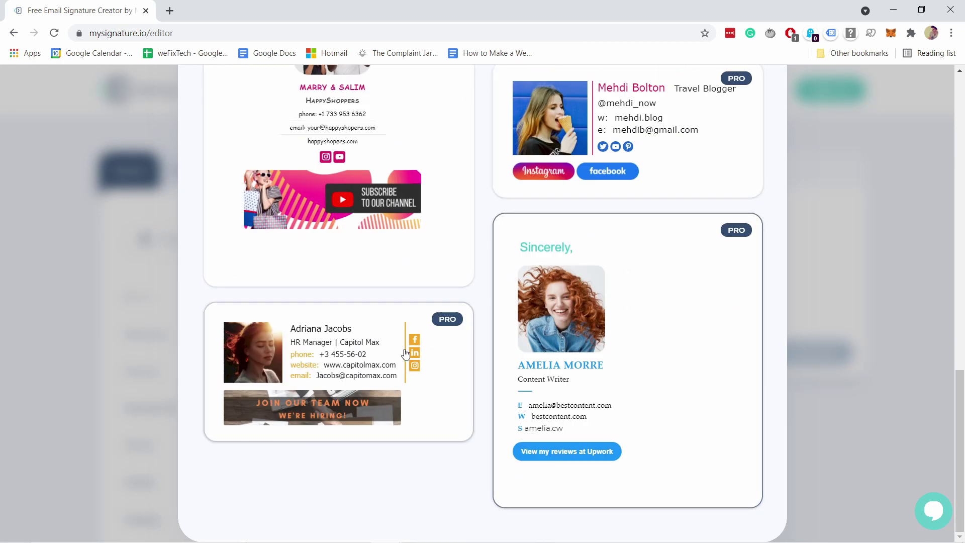
scroll(628, 328, up, 15)
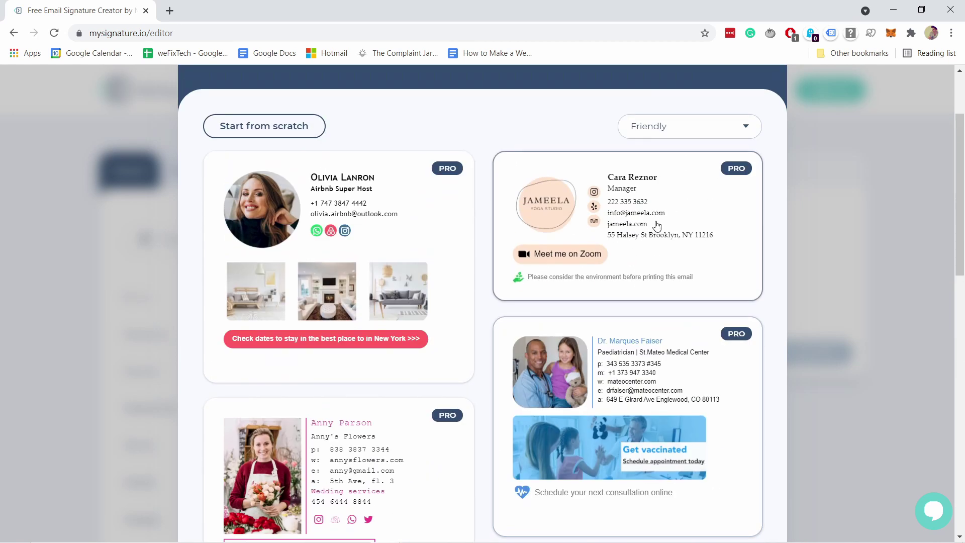
click(651, 128)
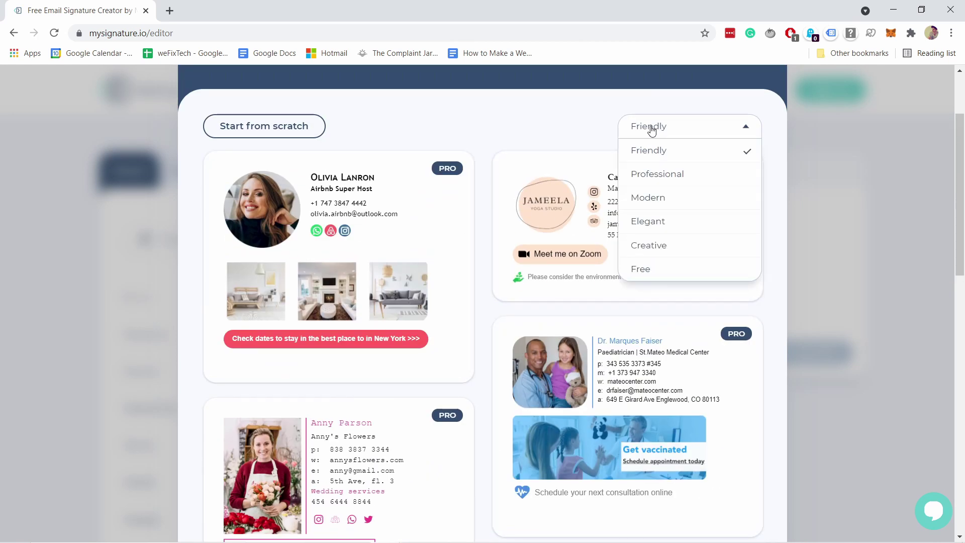
click(641, 269)
scroll(467, 155, down, 4)
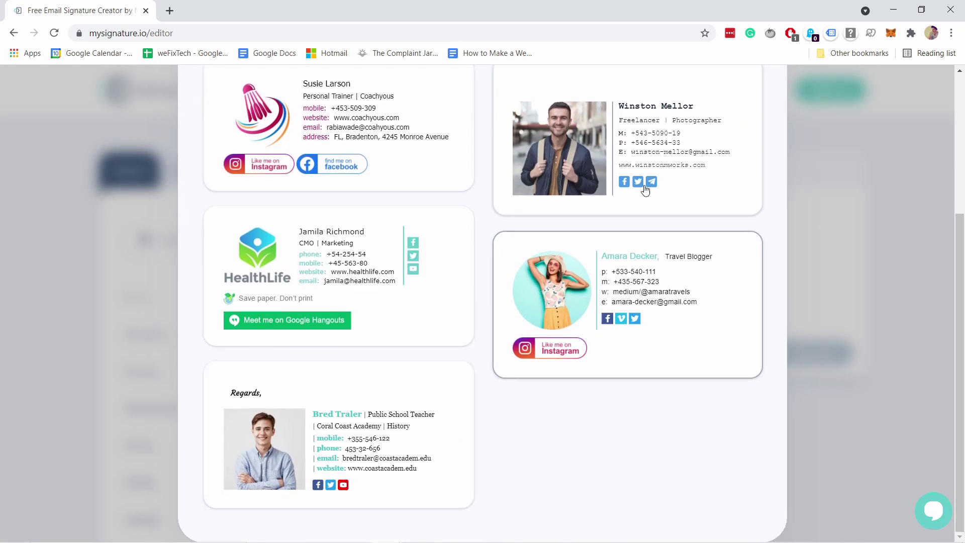
scroll(641, 181, up, 1)
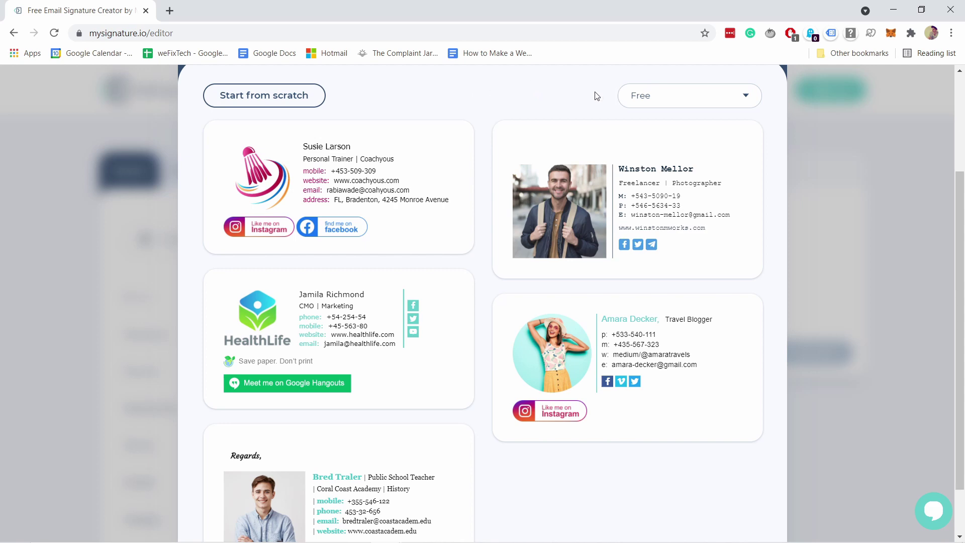
Load the freelancer photographer template and confirm 'Back to free' to drop its PRO features
click(589, 196)
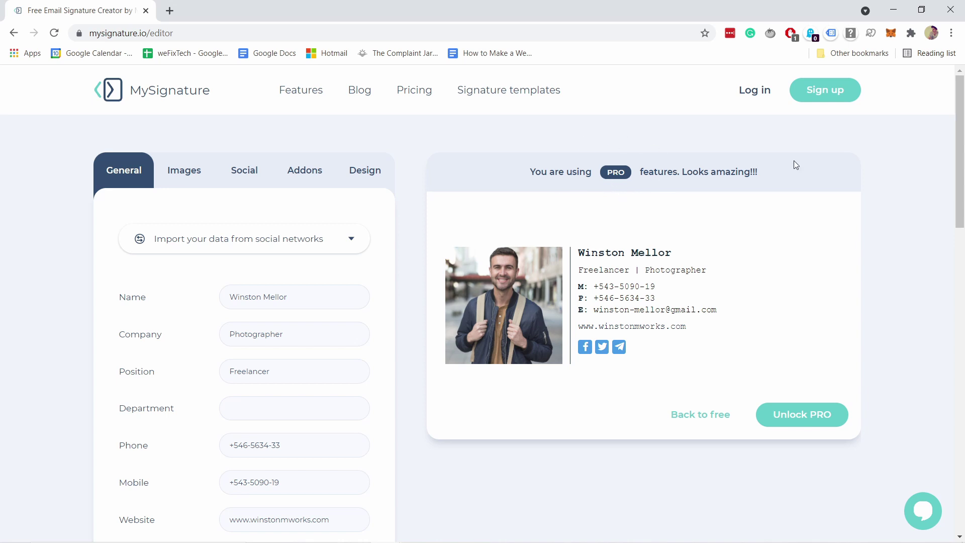
click(691, 417)
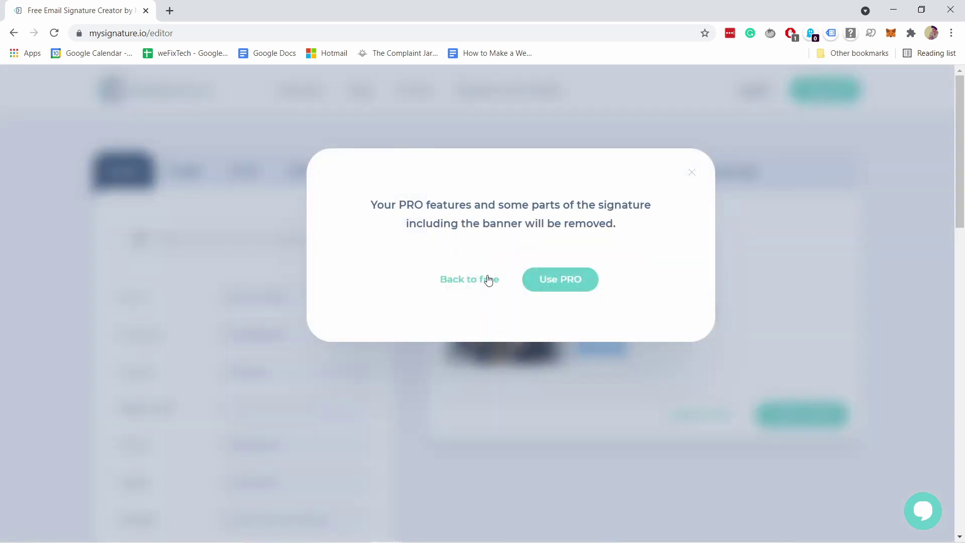
click(468, 282)
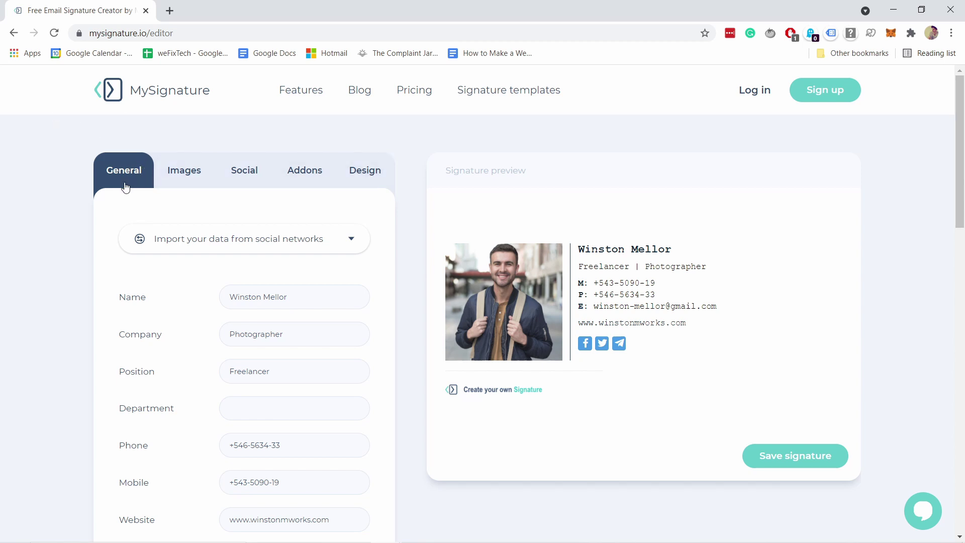
Delete the template photo and load sidestream-thumbnail into the cropper
click(179, 172)
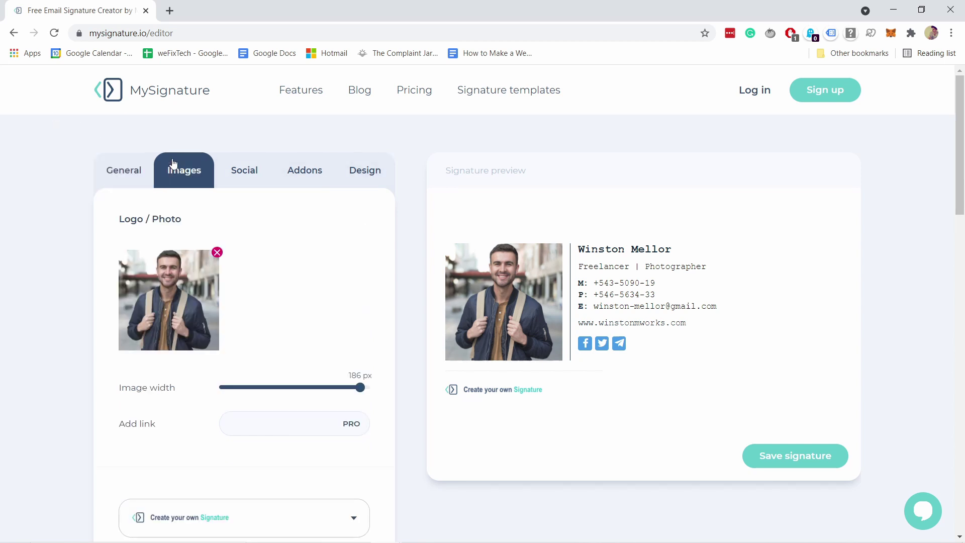
click(217, 253)
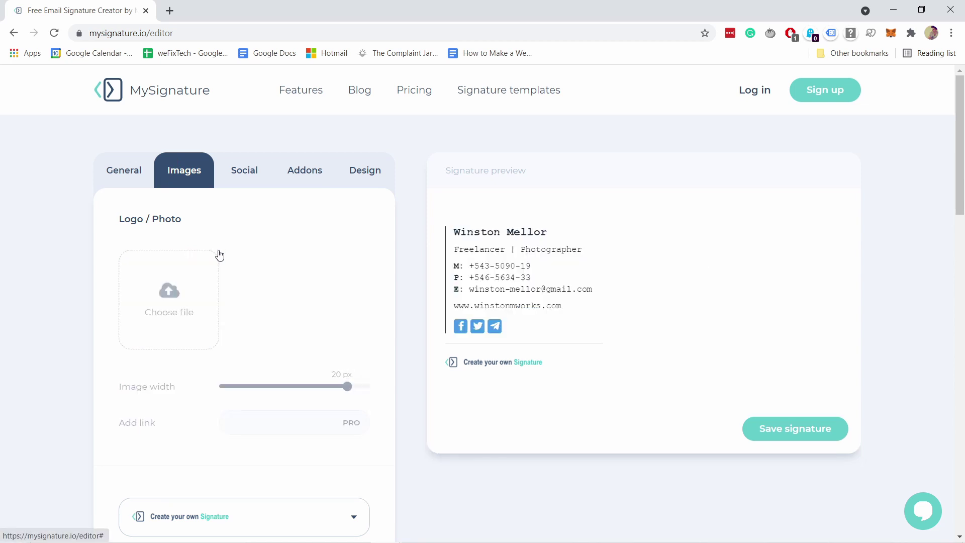
click(169, 293)
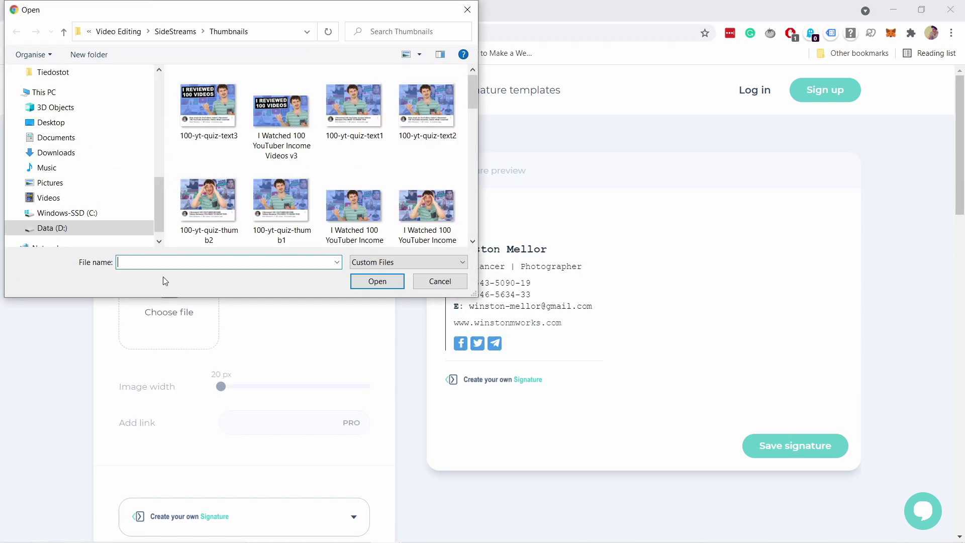
scroll(332, 171, down, 5)
click(334, 191)
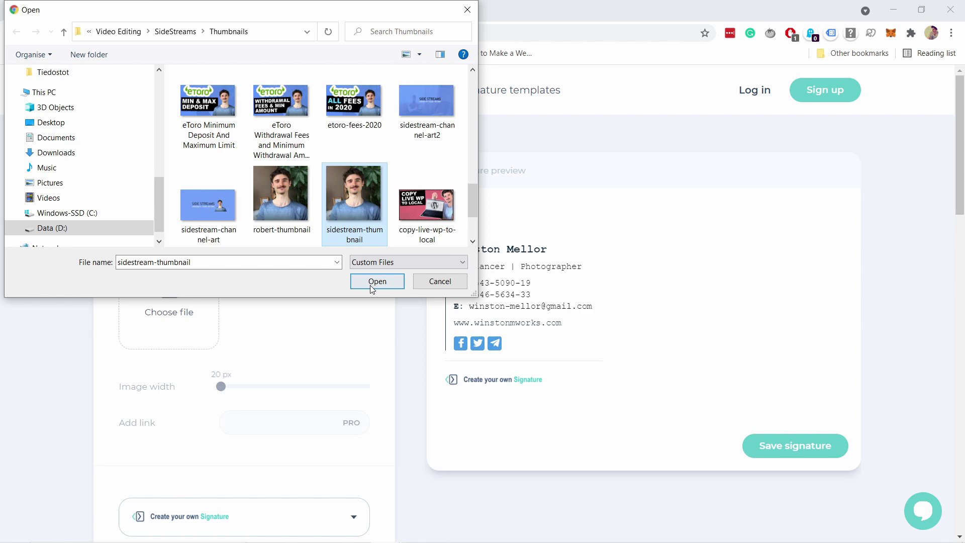
click(375, 282)
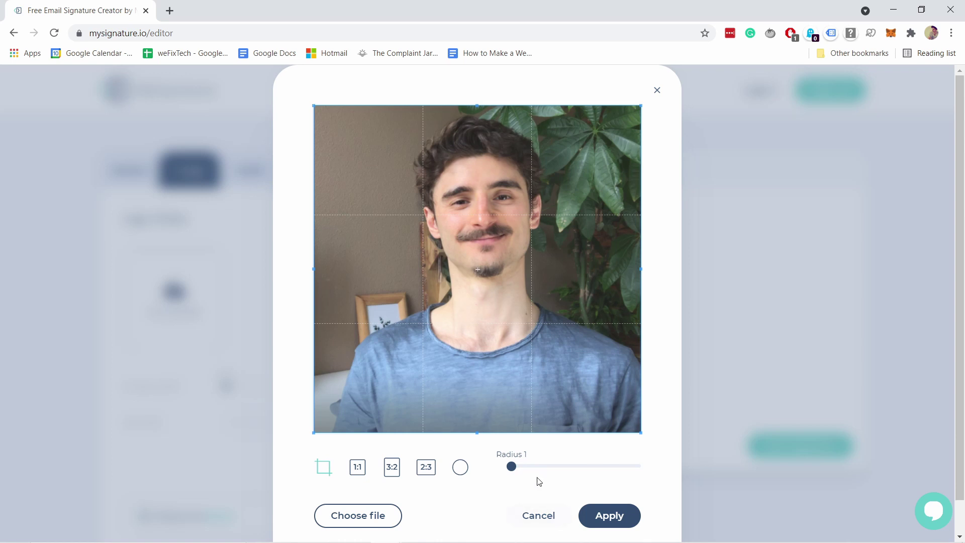
Set radius 3, then apply a circle crop enlarged and centred on the face
drag(512, 466, 577, 466)
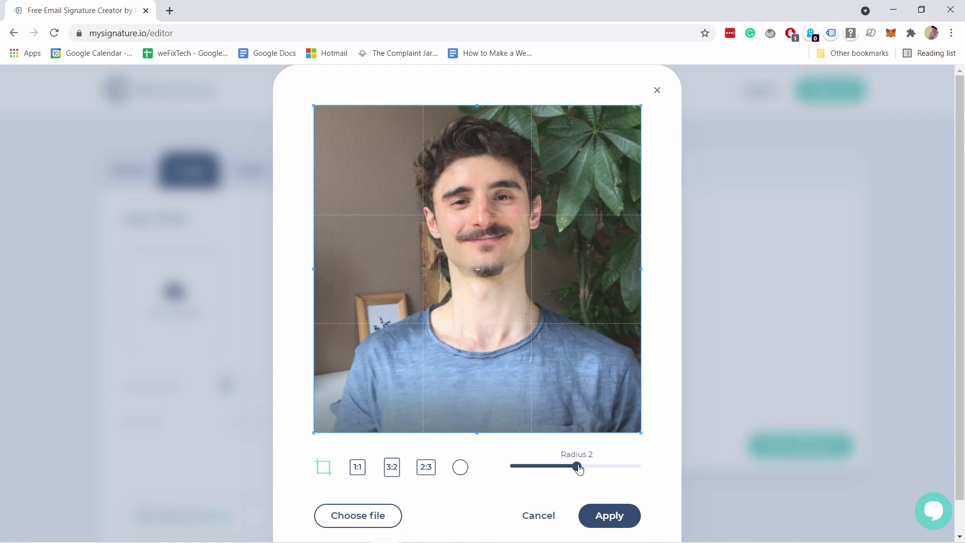
drag(579, 469, 643, 467)
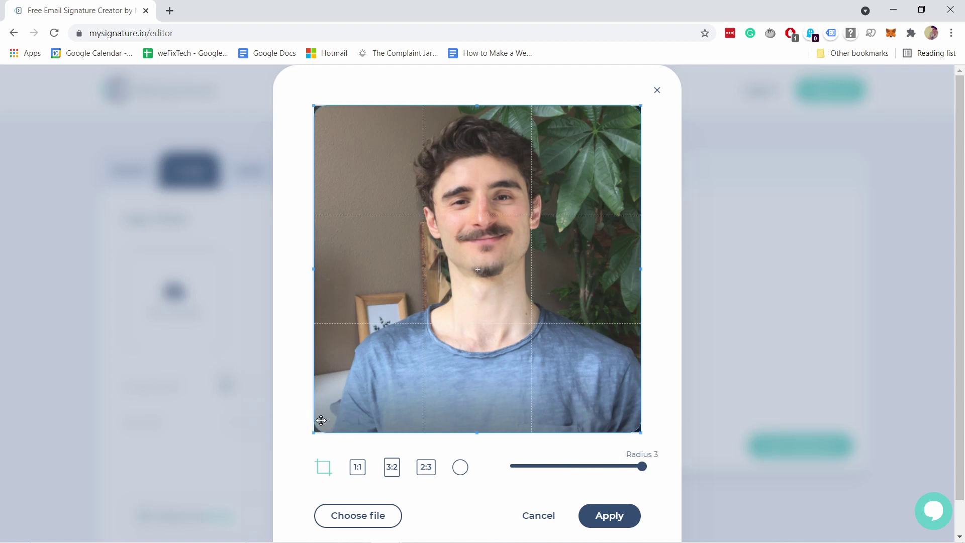
click(463, 469)
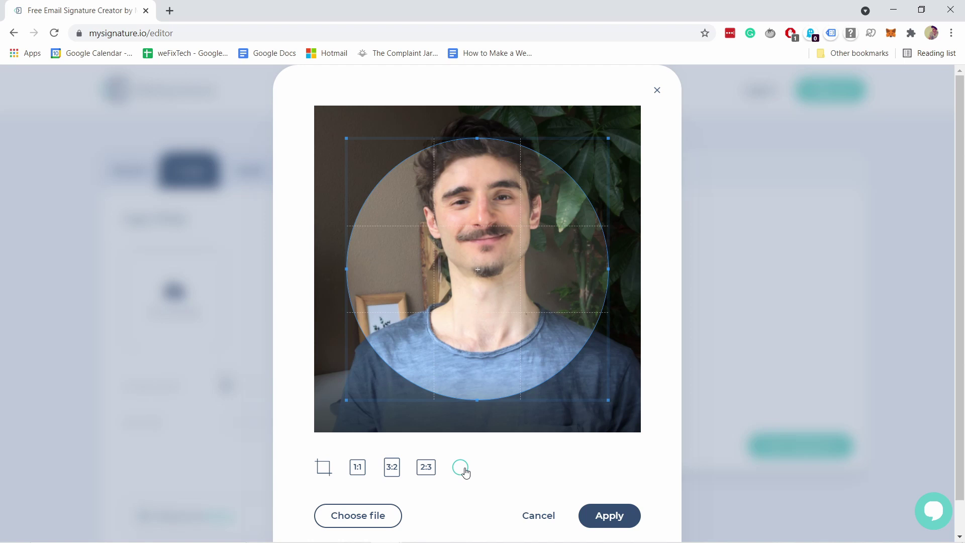
drag(609, 139, 642, 122)
mouse_move(534, 200)
mouse_down()
mouse_move(523, 211)
mouse_move(524, 203)
mouse_up()
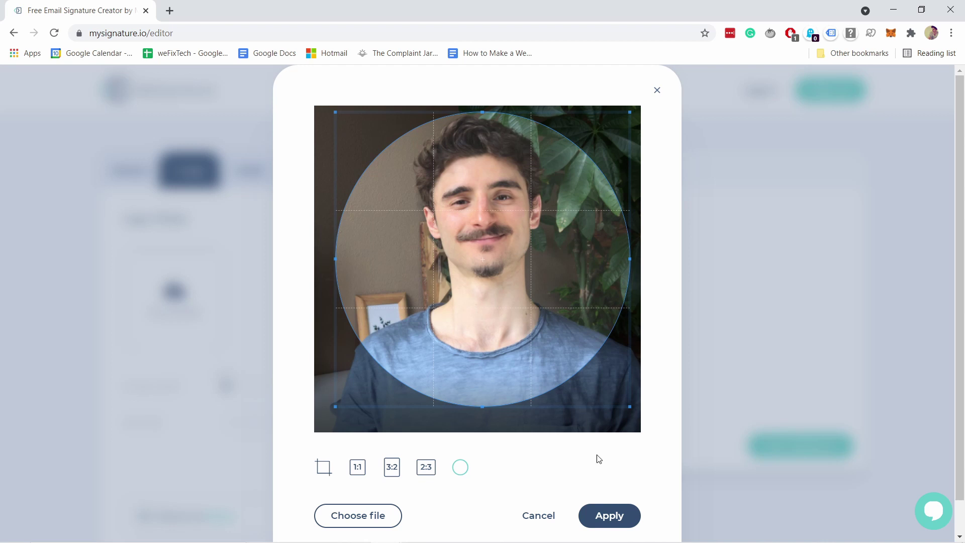
click(610, 515)
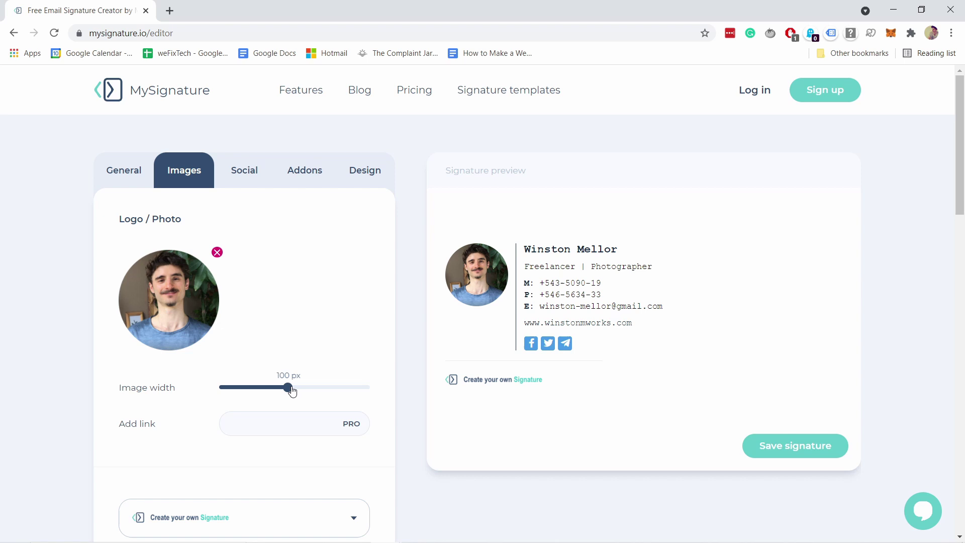
Set the signature photo width to about 100 px
click(322, 388)
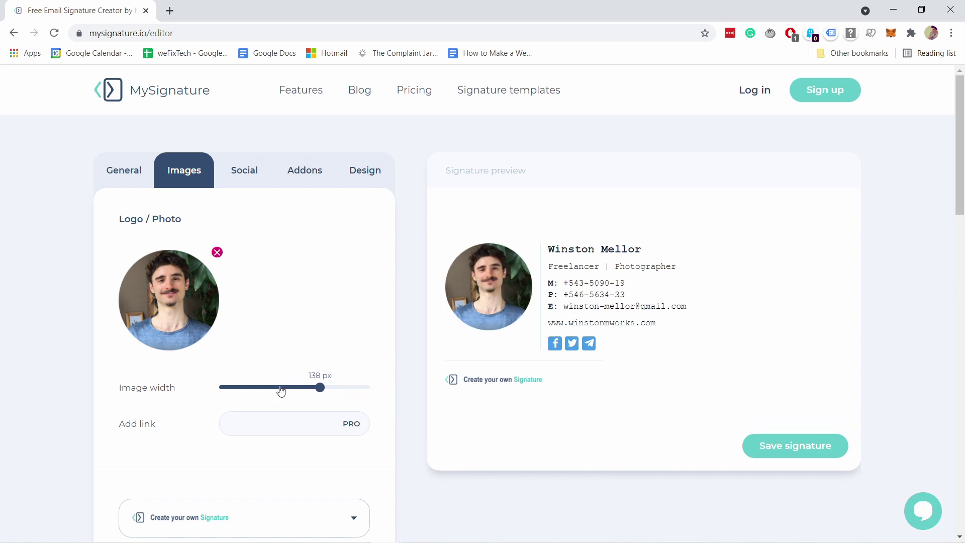
drag(280, 391, 289, 393)
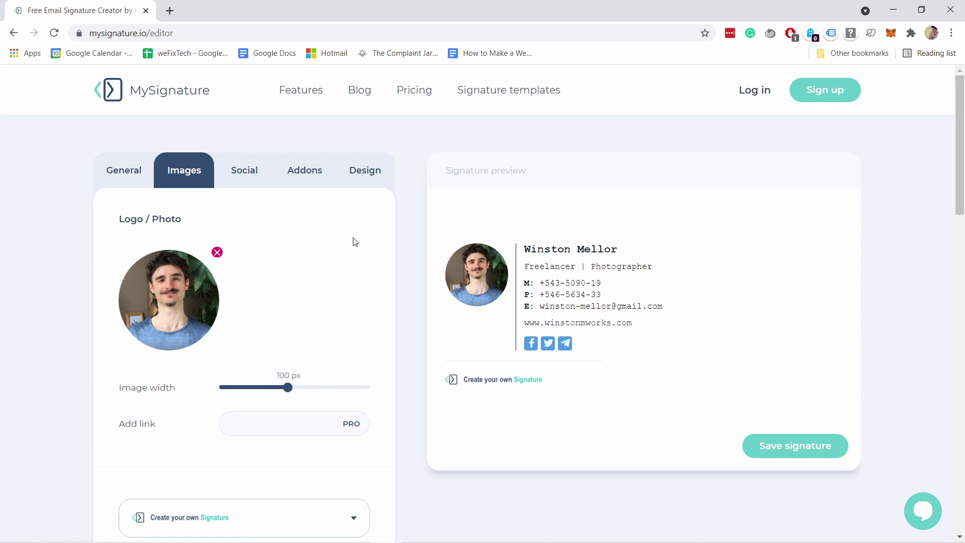
Enter a Skype ID in the General tab's Skype field
click(125, 173)
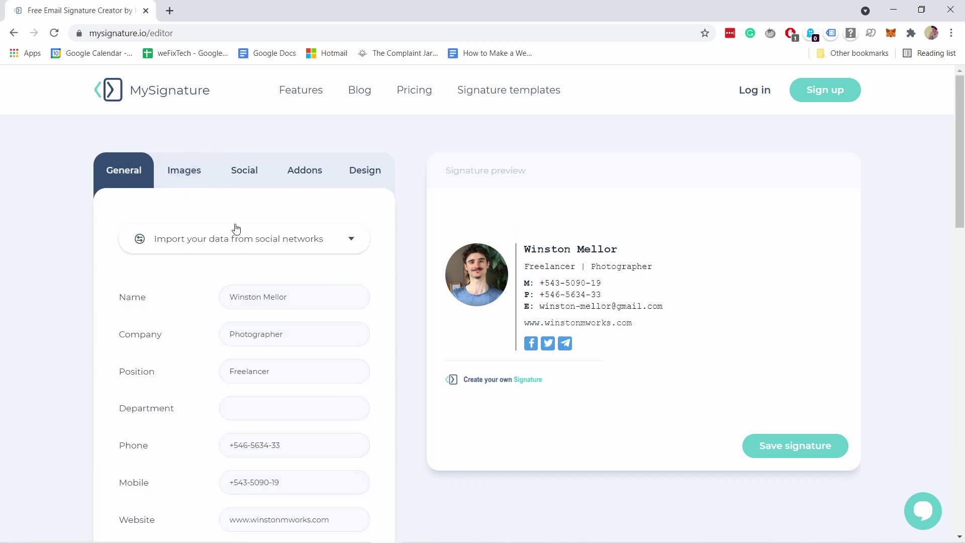
scroll(271, 227, down, 1)
scroll(261, 191, down, 2)
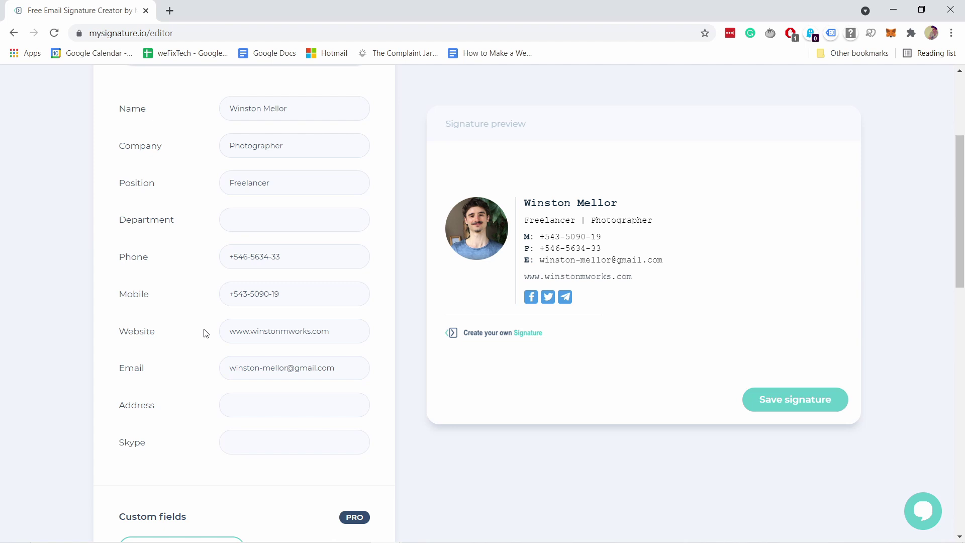
scroll(184, 377, down, 2)
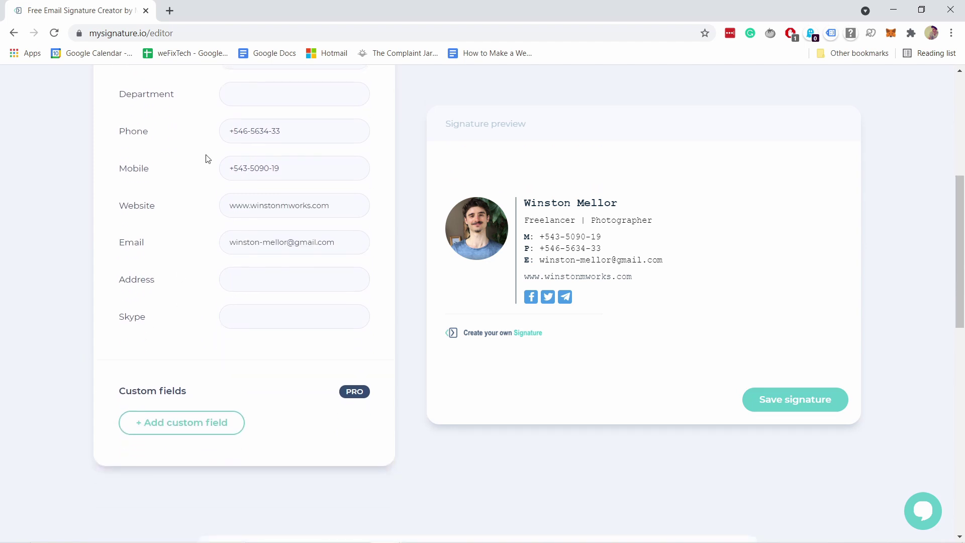
click(238, 312)
text(sky)
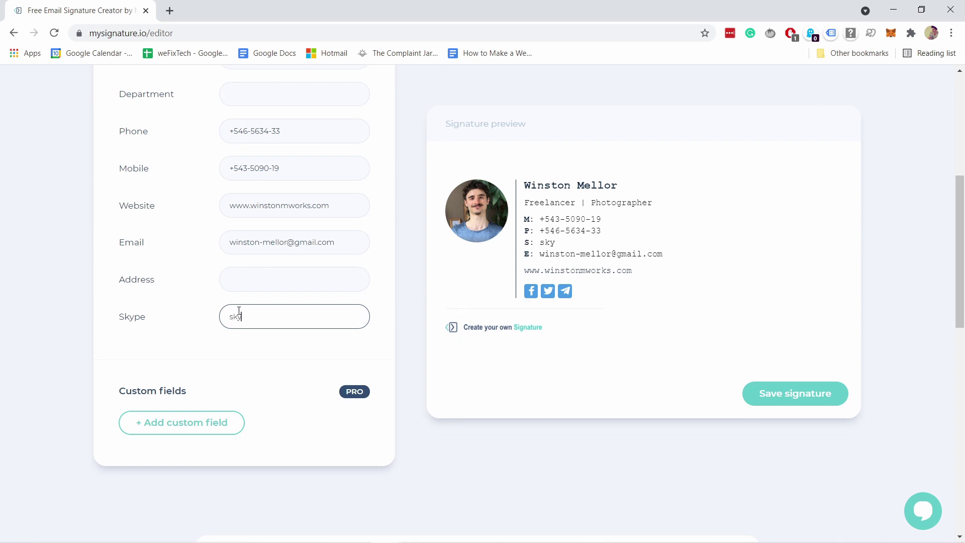
text(peid)
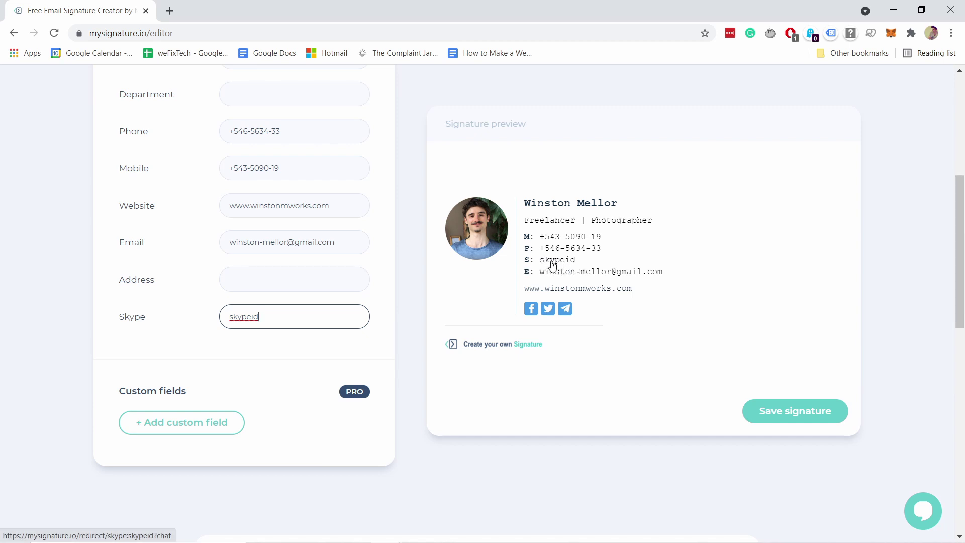
scroll(242, 179, up, 3)
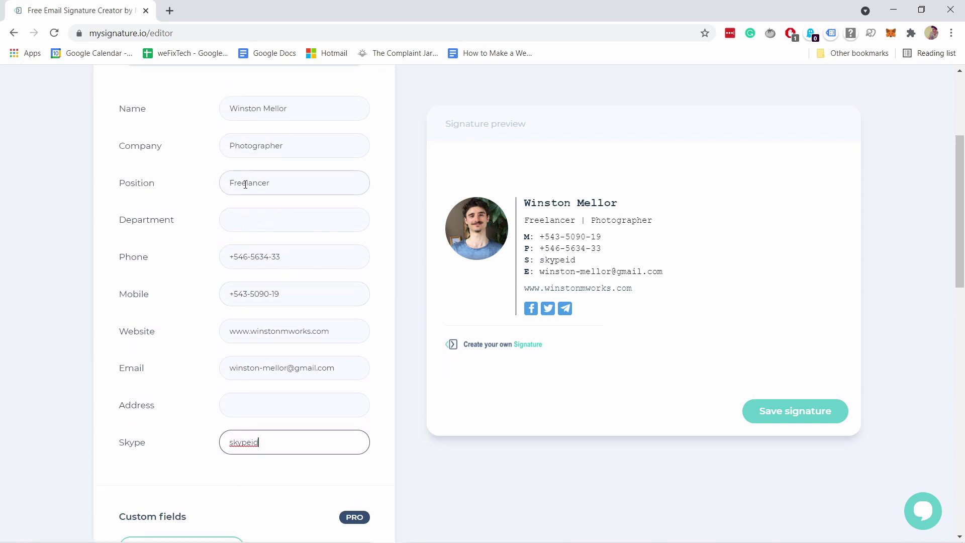
scroll(316, 352, down, 1)
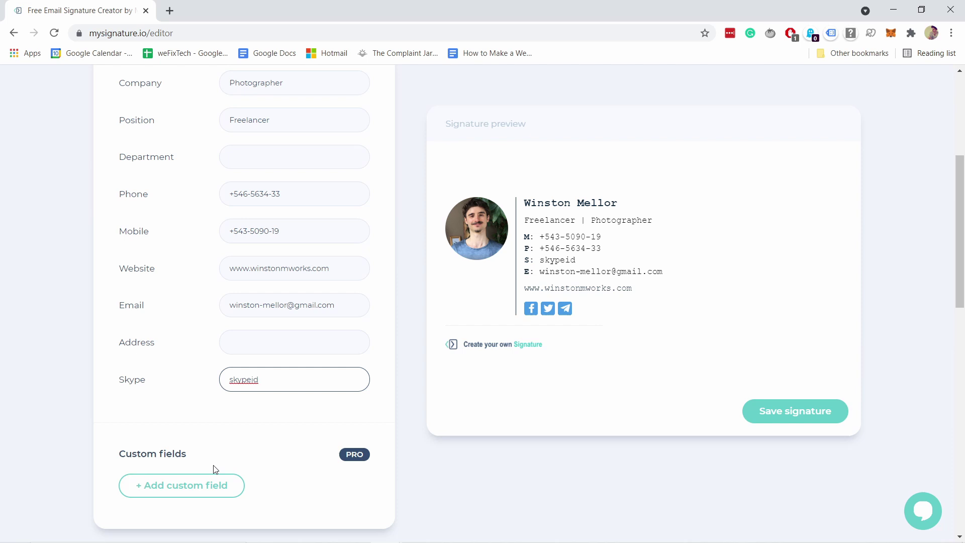
scroll(258, 395, up, 5)
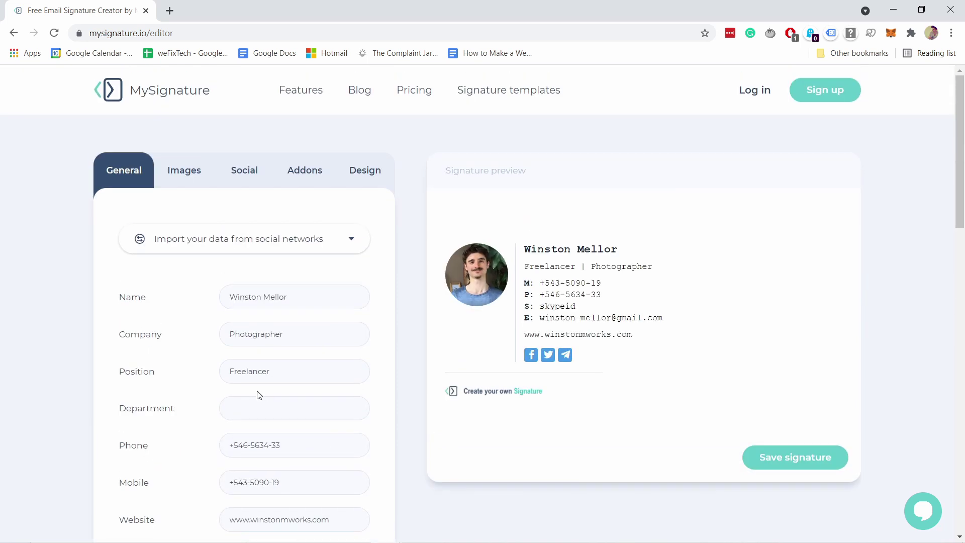
On the Social tab, add Snapchat, Instagram and YouTube icons, then remove all three
click(243, 174)
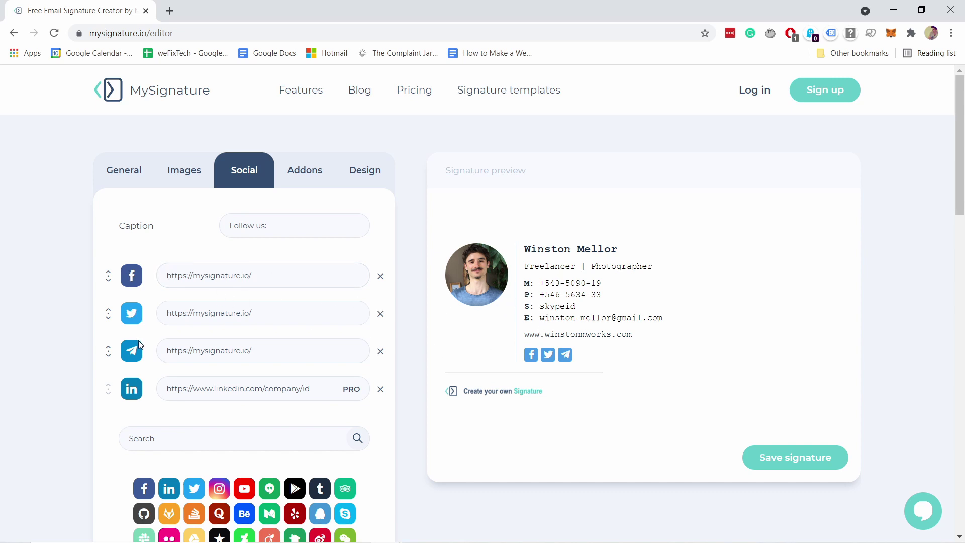
scroll(222, 307, down, 1)
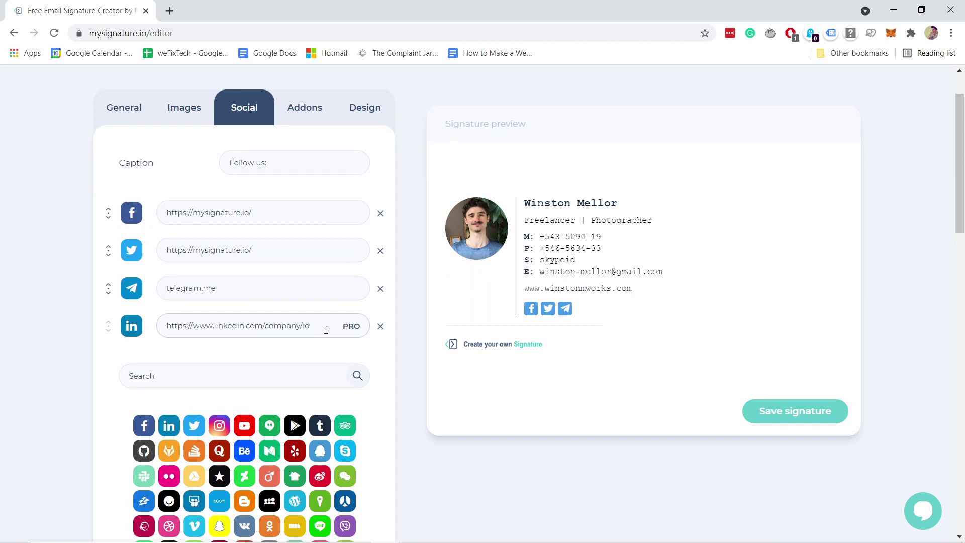
scroll(327, 324, down, 2)
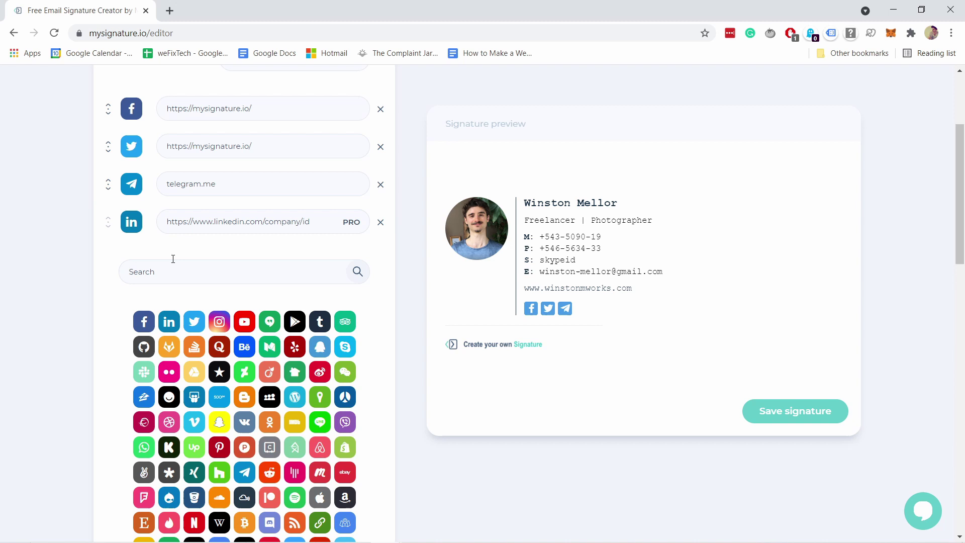
scroll(217, 327, down, 1)
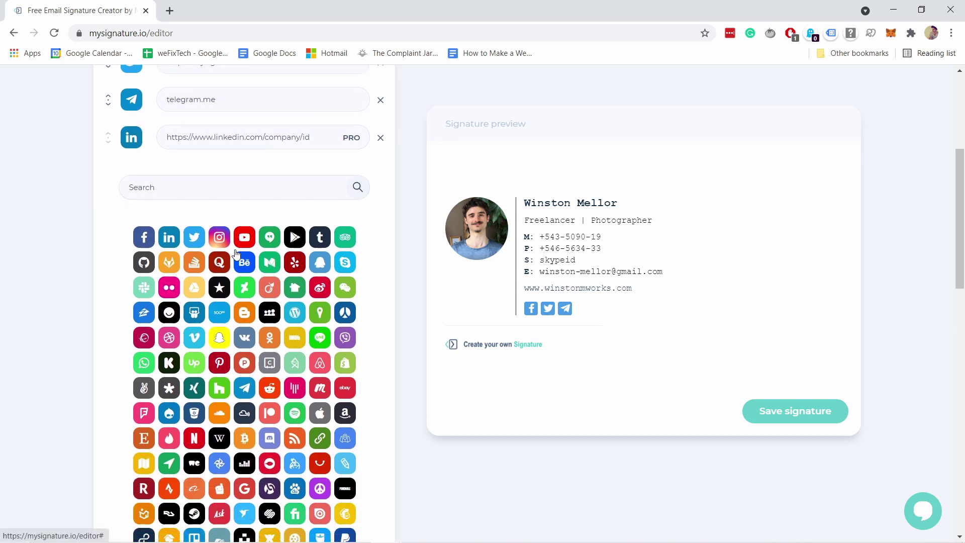
scroll(241, 201, down, 2)
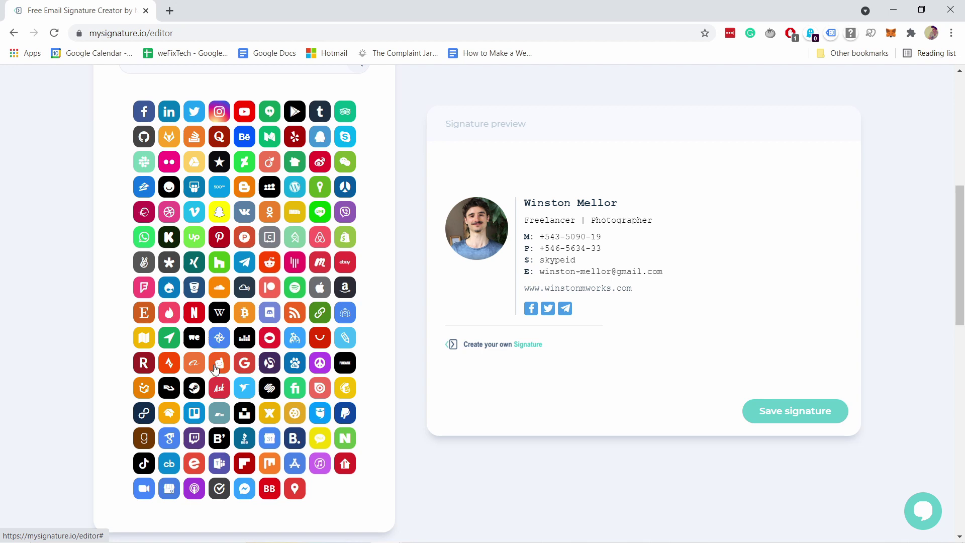
scroll(216, 335, up, 1)
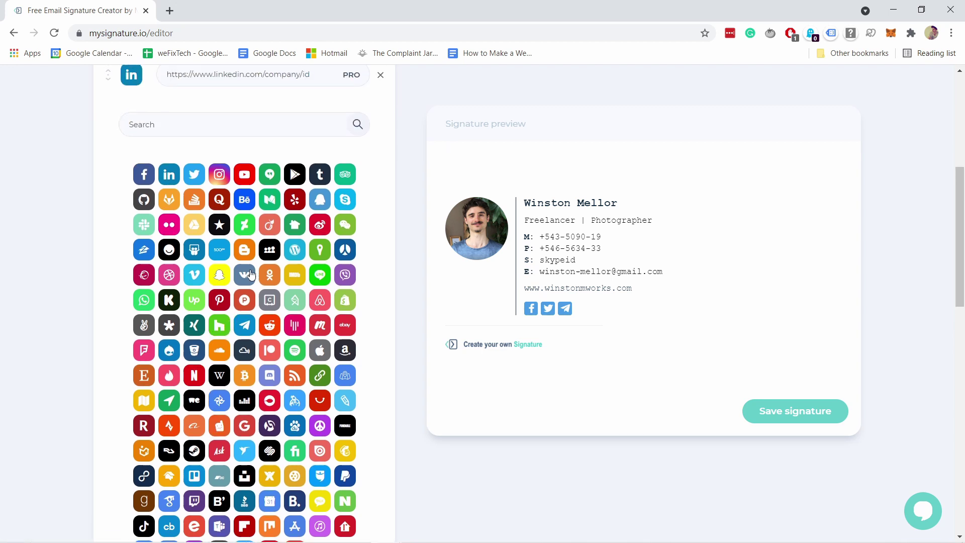
click(220, 275)
scroll(303, 194, up, 2)
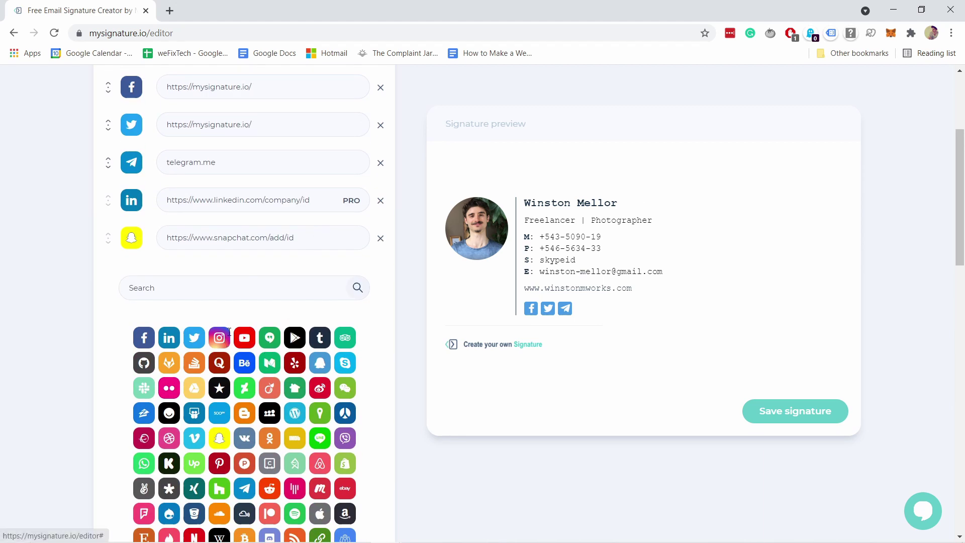
click(227, 338)
click(249, 377)
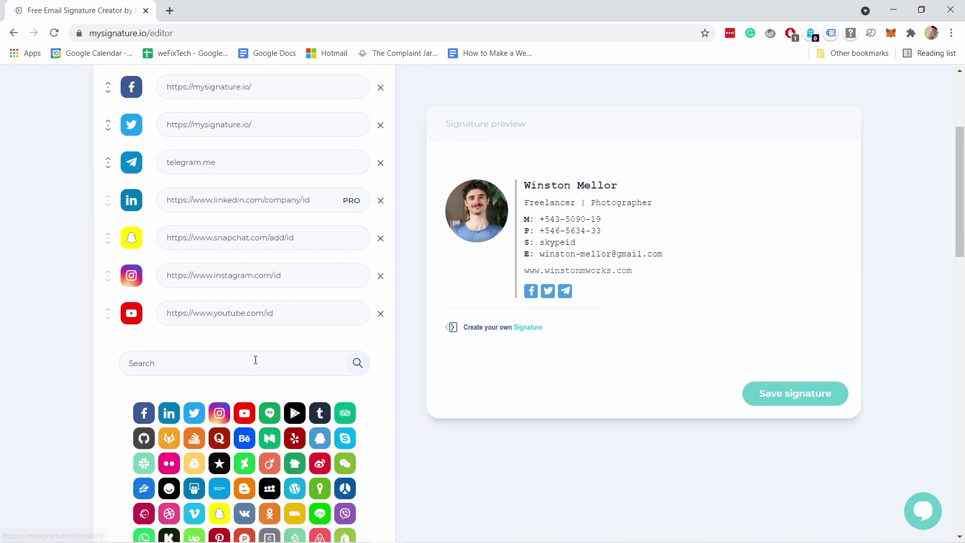
click(382, 315)
click(381, 276)
click(381, 238)
scroll(209, 155, up, 3)
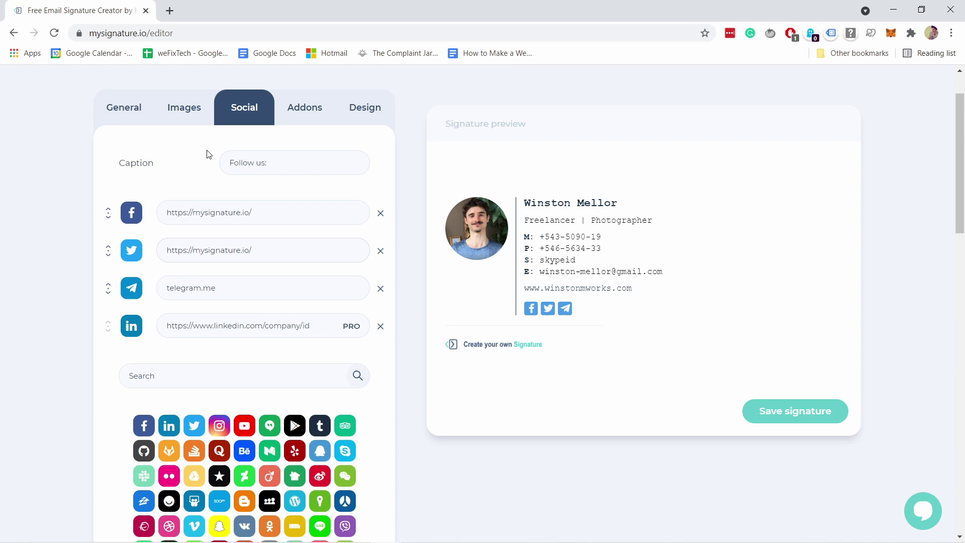
click(252, 223)
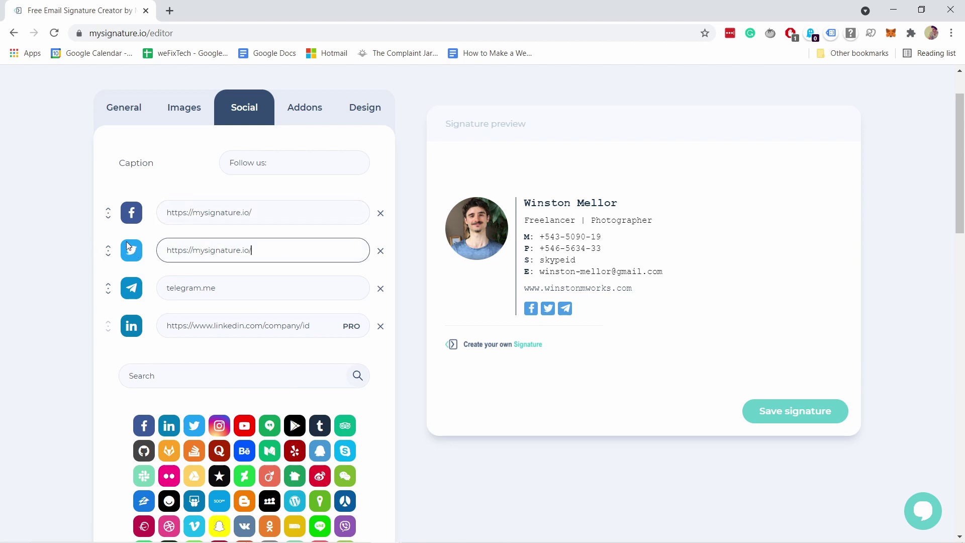
click(555, 298)
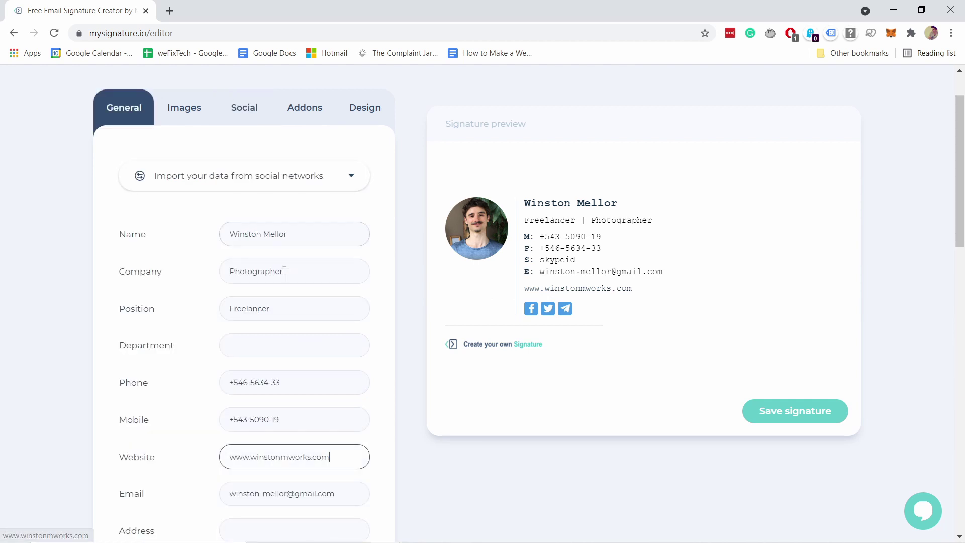
scroll(333, 464, down, 3)
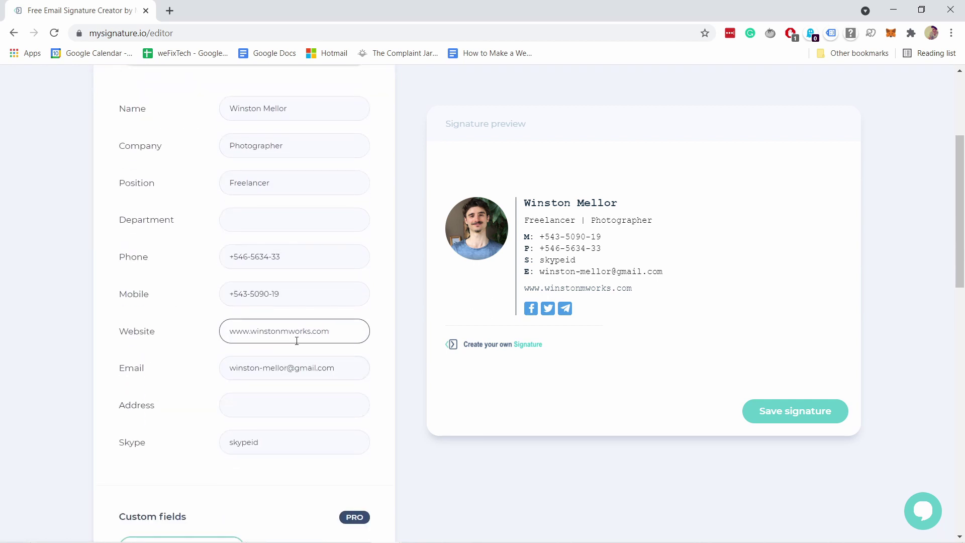
click(532, 308)
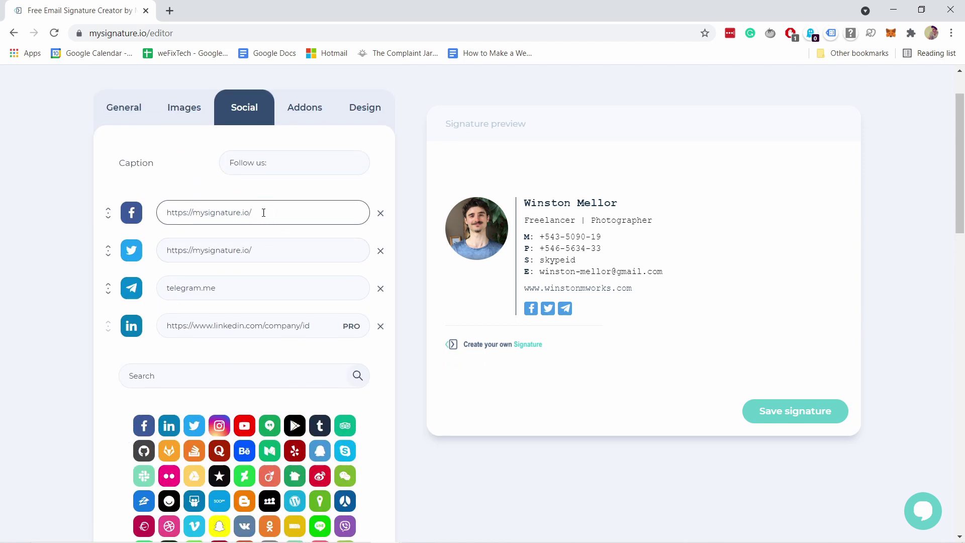
drag(264, 212, 195, 183)
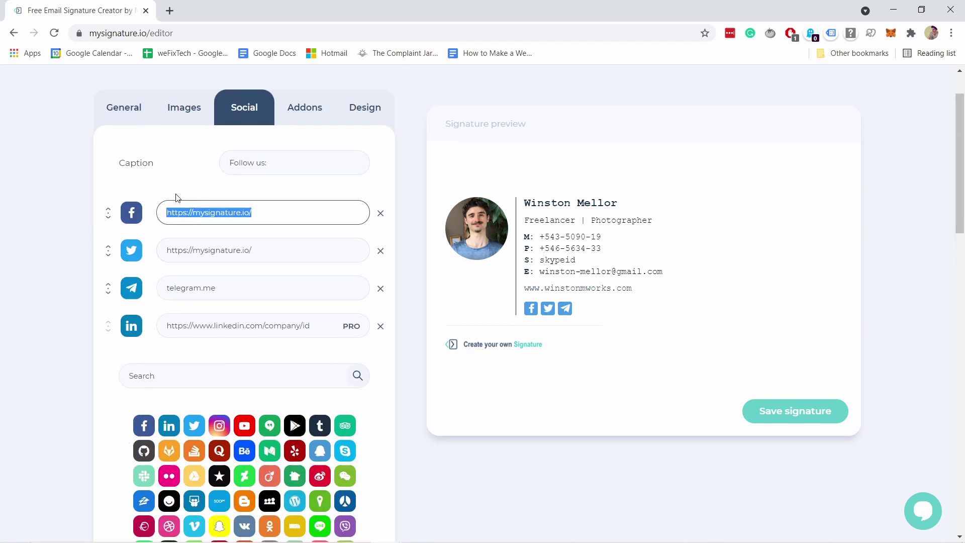
click(179, 171)
scroll(222, 221, up, 1)
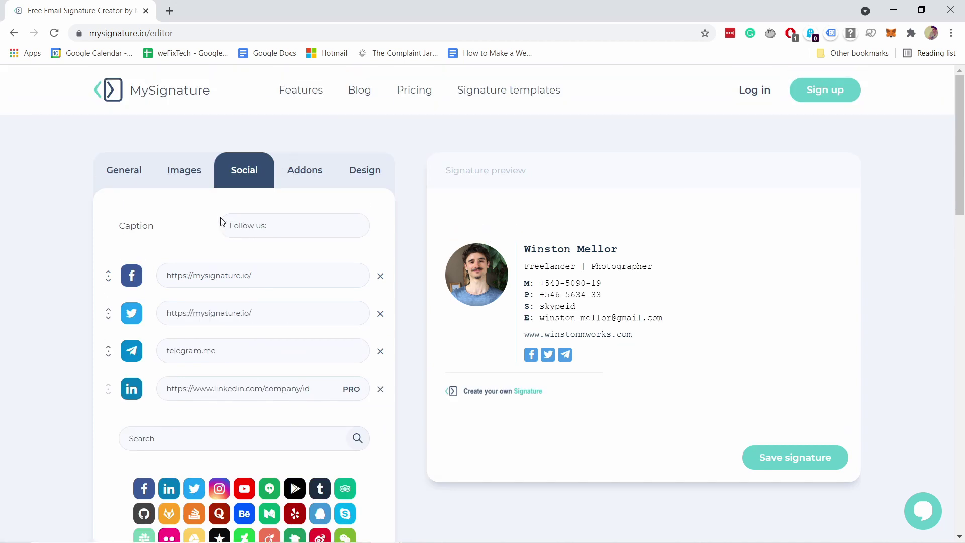
On the Addons tab, remove Sign off, briefly re-add 'Kind regards', then remove it again
click(304, 171)
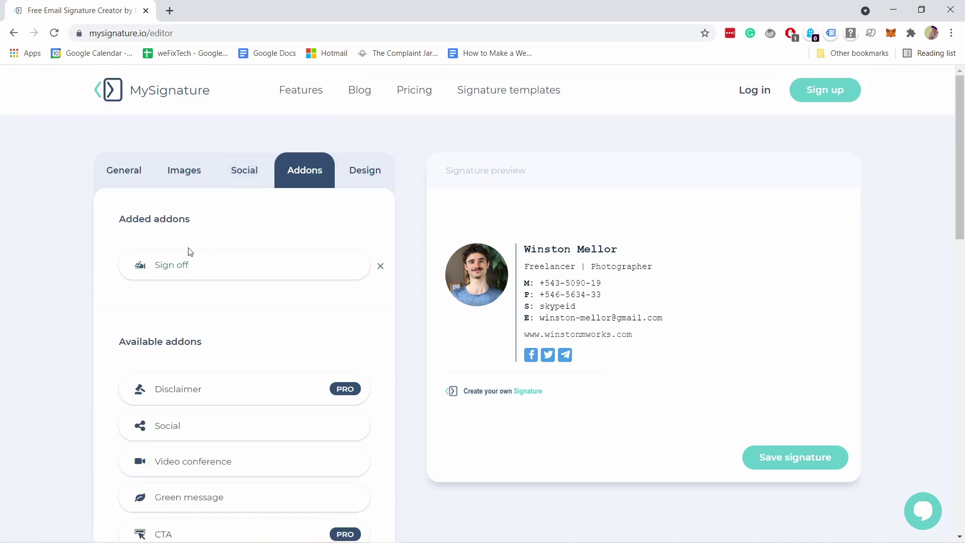
scroll(141, 319, down, 1)
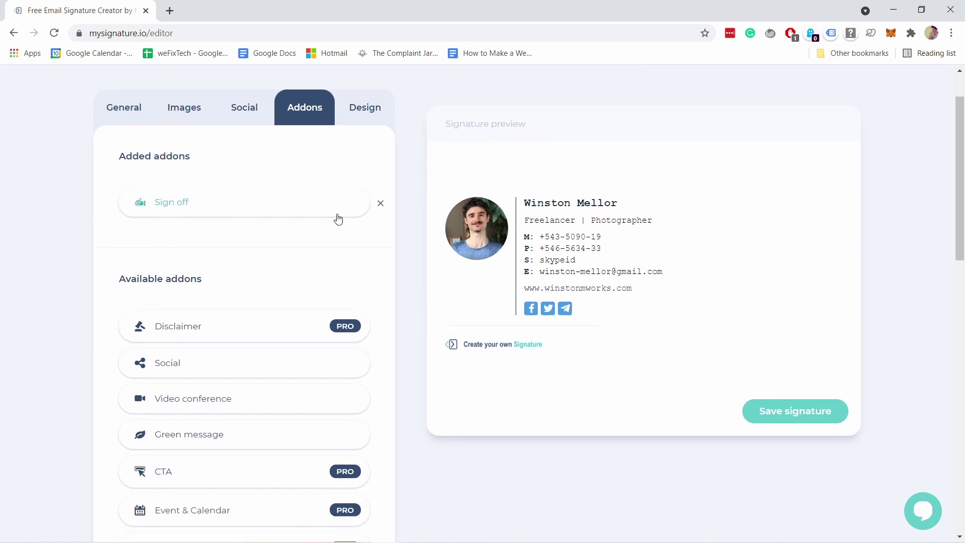
click(381, 204)
click(308, 191)
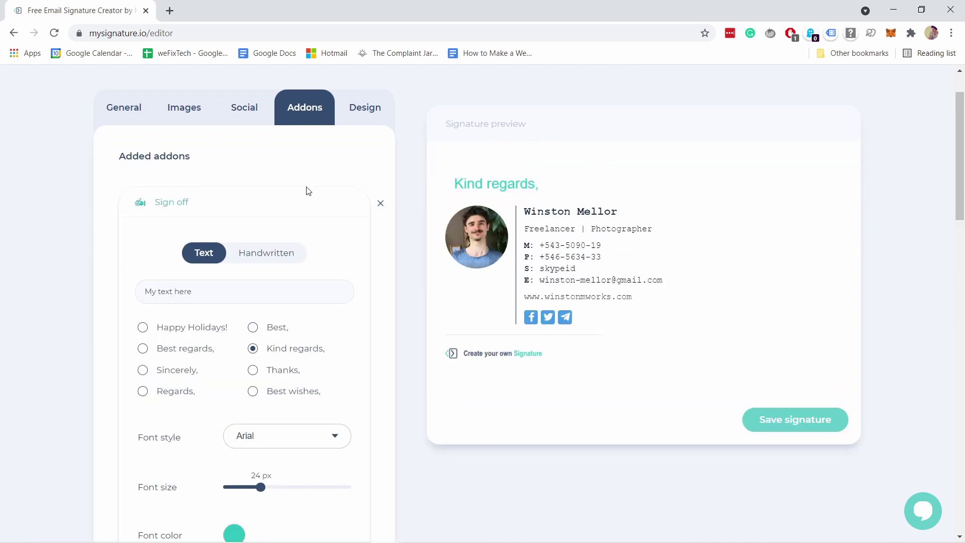
click(380, 205)
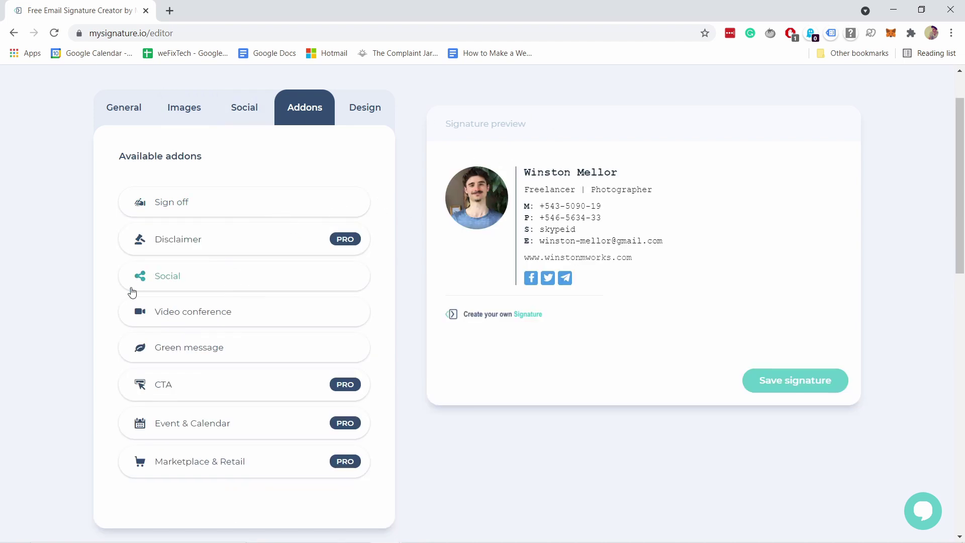
click(194, 315)
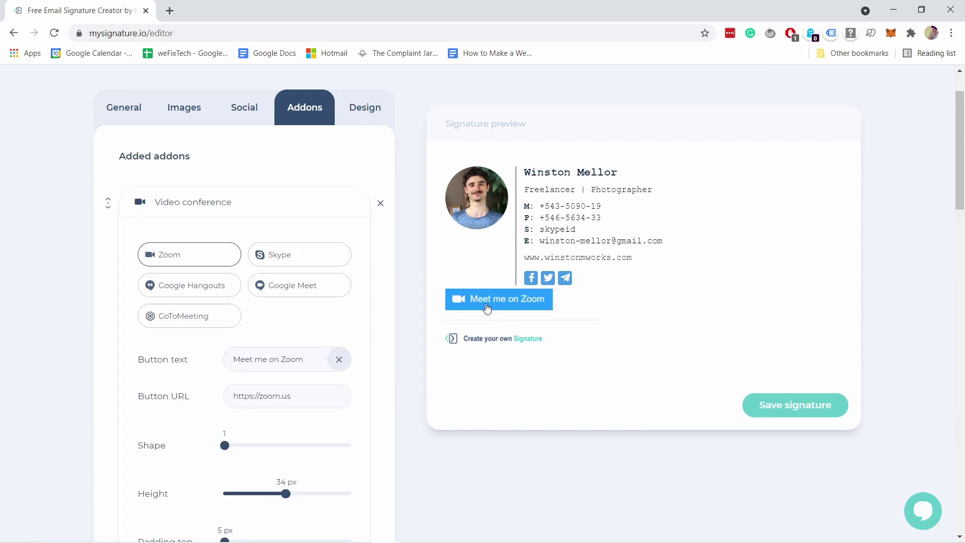
click(281, 258)
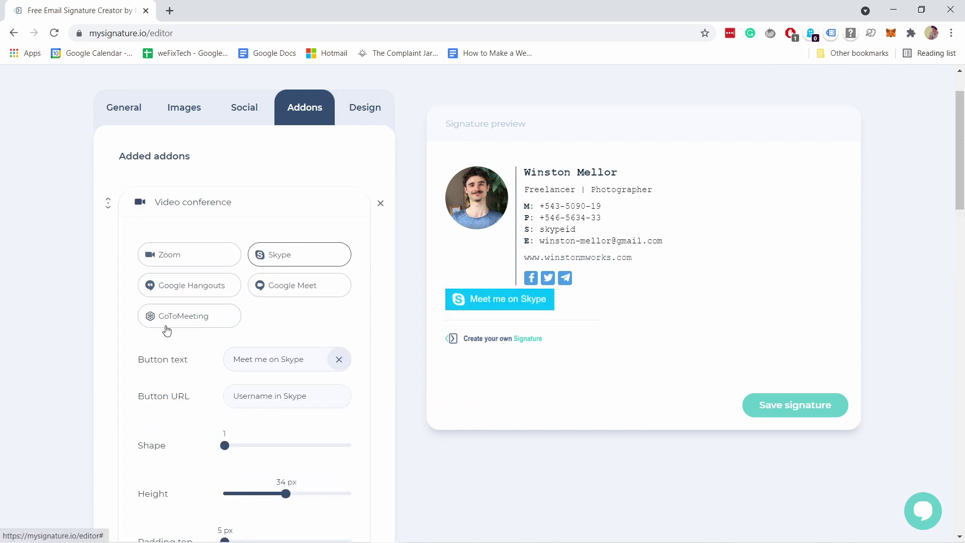
click(177, 260)
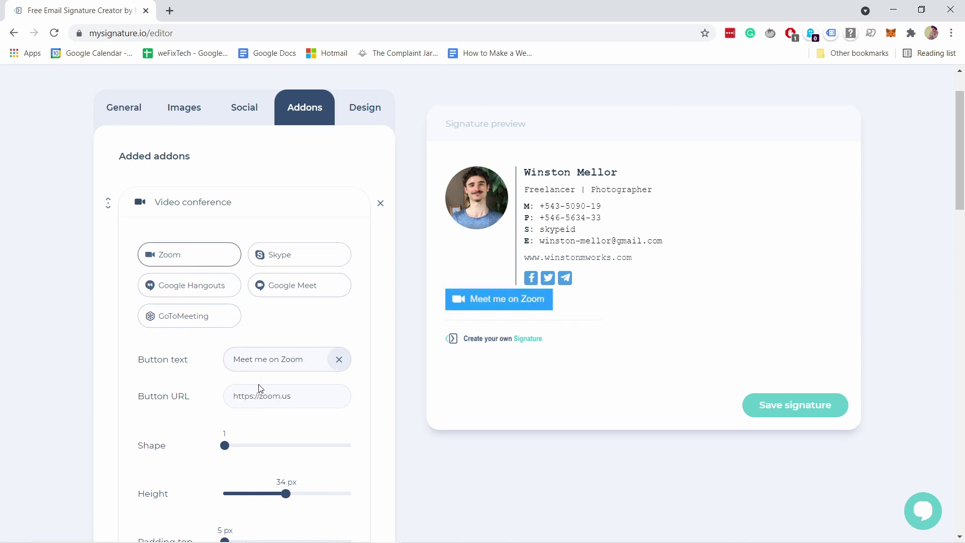
click(239, 390)
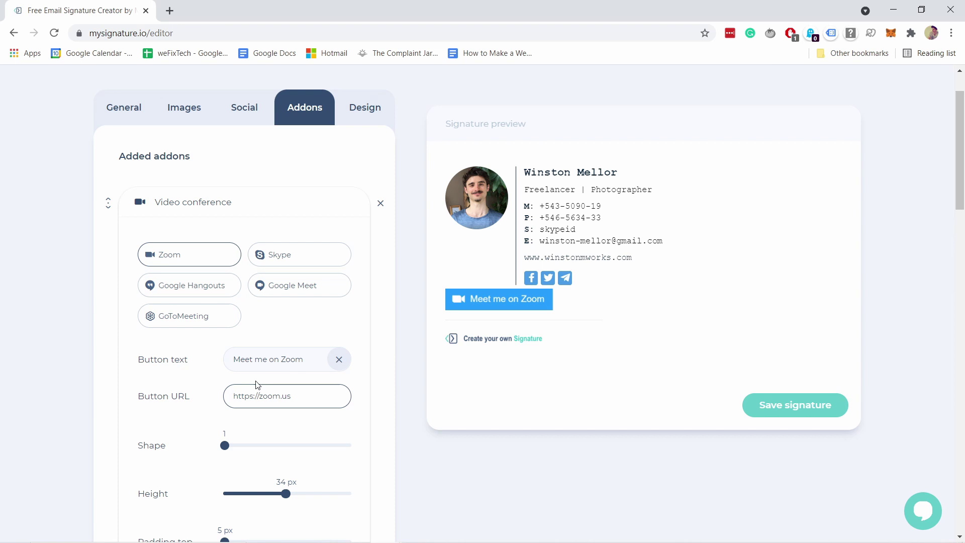
Make the Zoom button square-cornered with 12 px top padding, keeping default colours
scroll(286, 399, down, 1)
drag(225, 385, 291, 388)
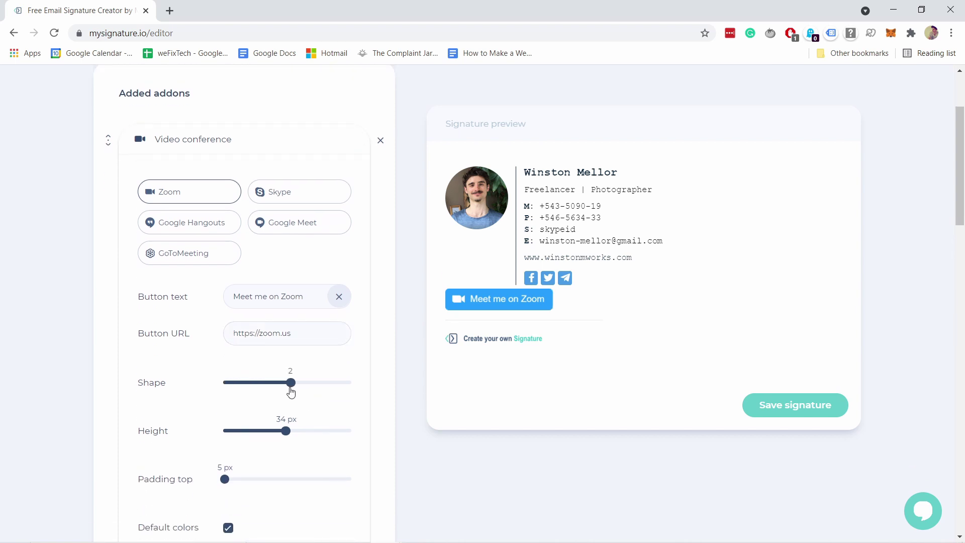
drag(372, 385, 404, 380)
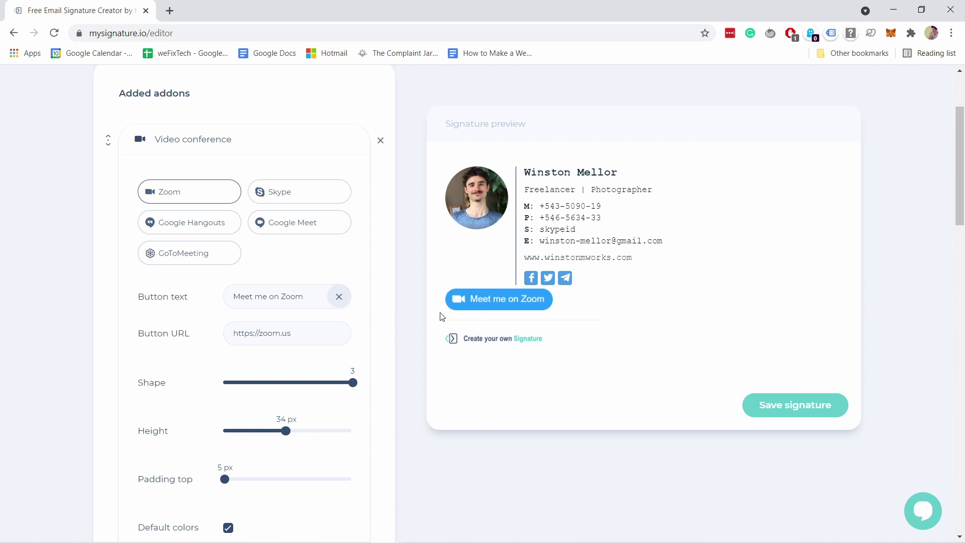
drag(353, 383, 173, 379)
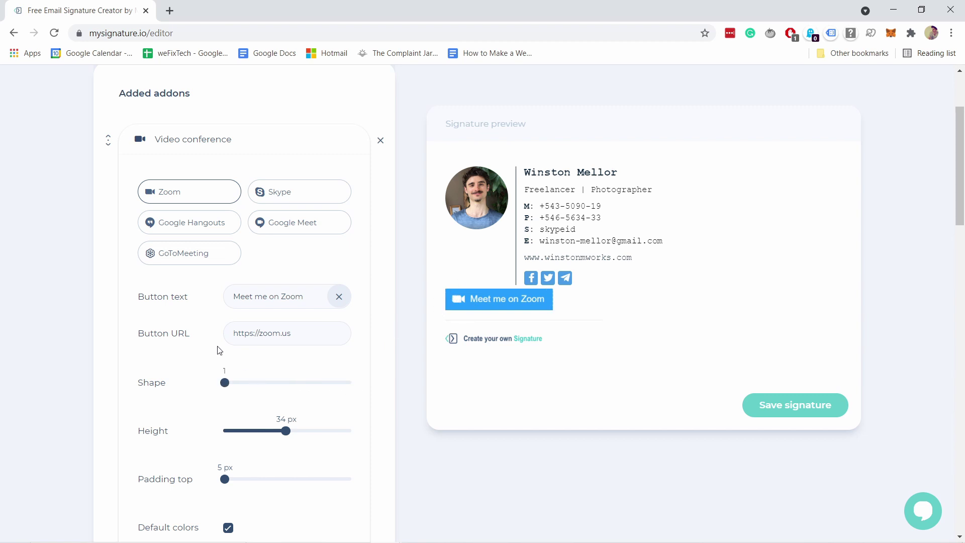
scroll(184, 354, down, 1)
scroll(250, 403, down, 1)
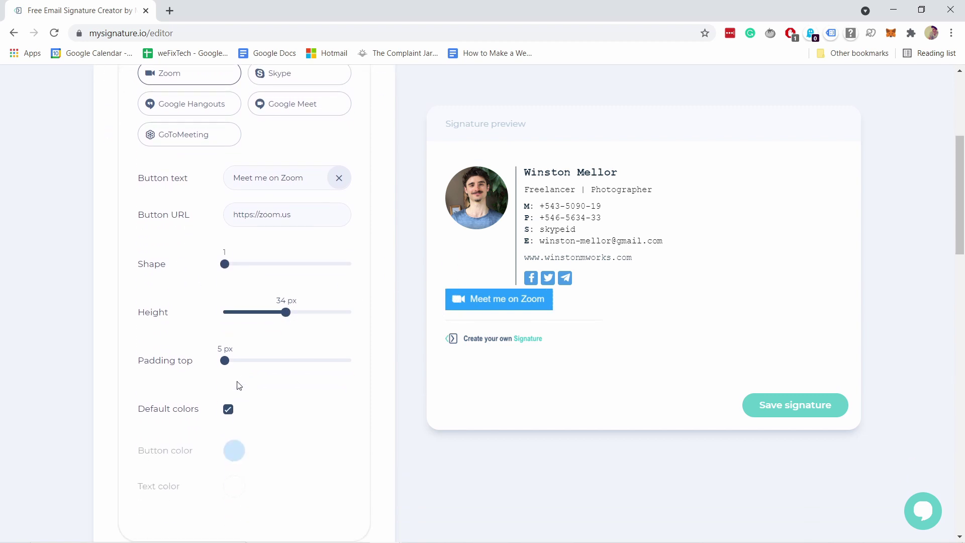
drag(225, 353, 260, 355)
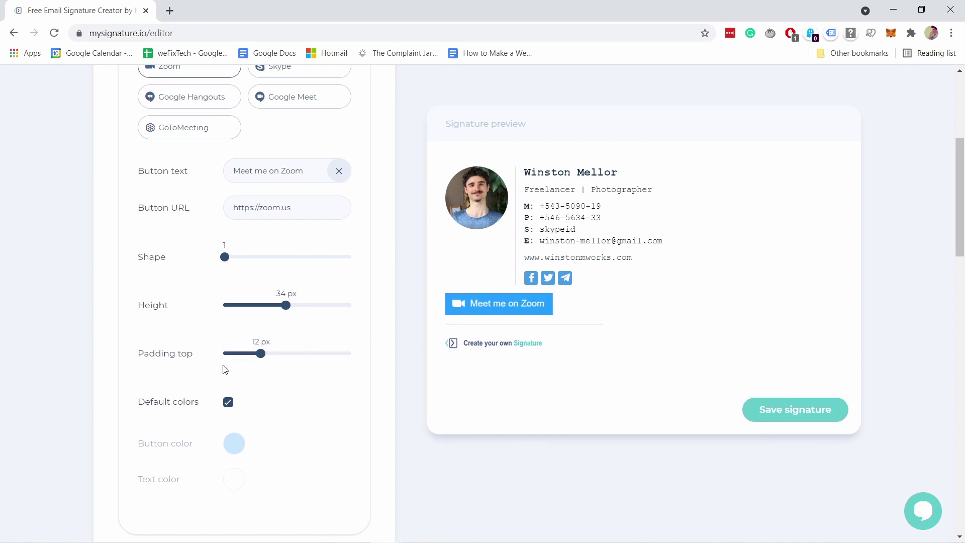
click(229, 403)
click(229, 404)
click(229, 403)
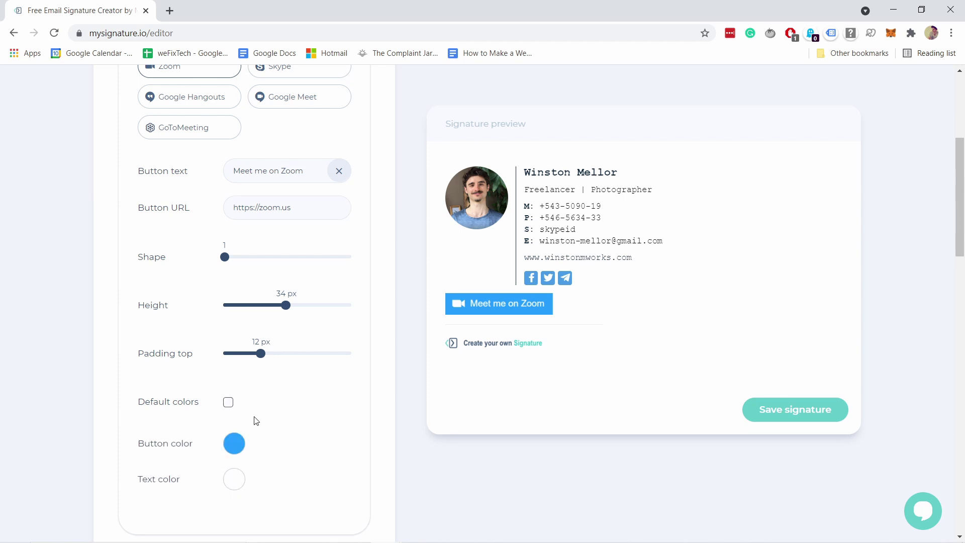
click(229, 403)
scroll(319, 267, up, 5)
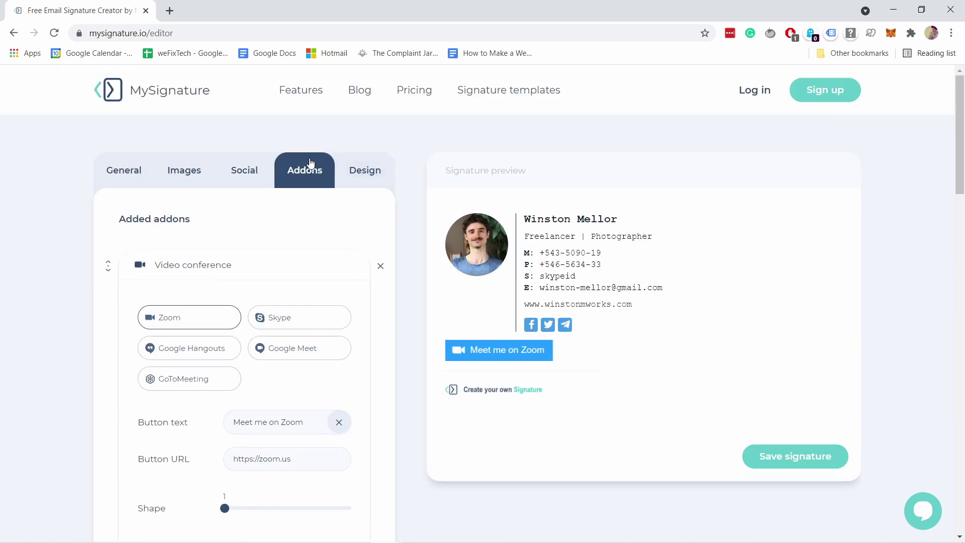
On the Design tab, change the font family to Verdana, leaving font colour unchanged
click(360, 174)
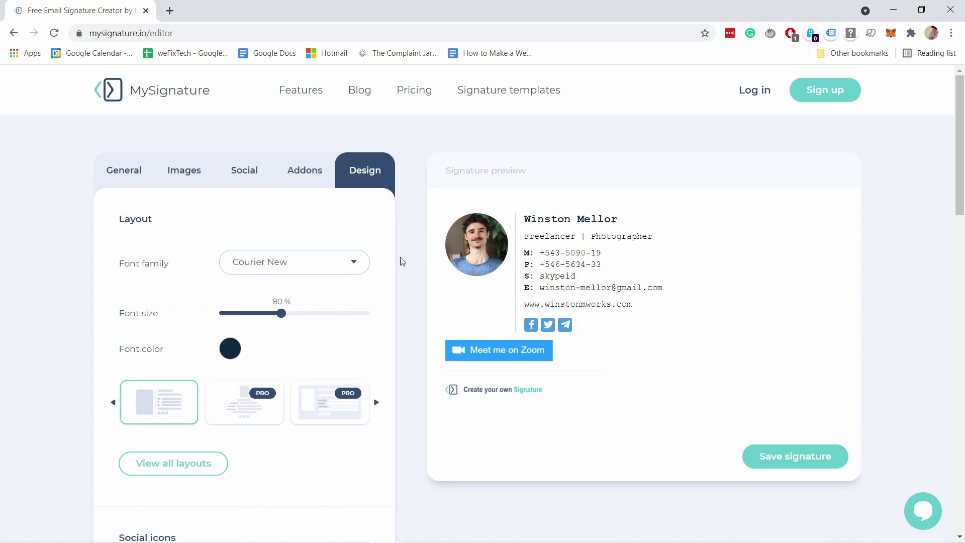
scroll(107, 212, down, 1)
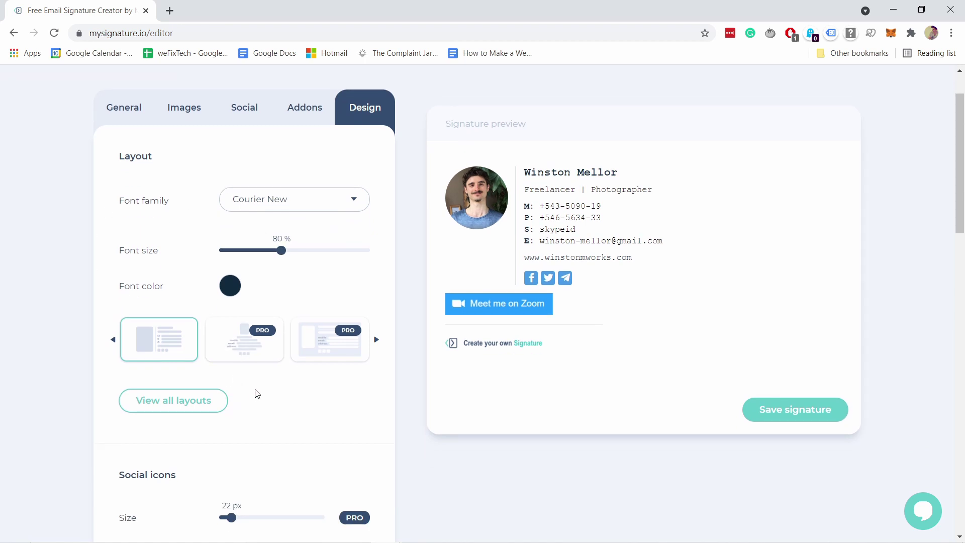
scroll(258, 390, down, 1)
scroll(279, 323, up, 1)
click(280, 207)
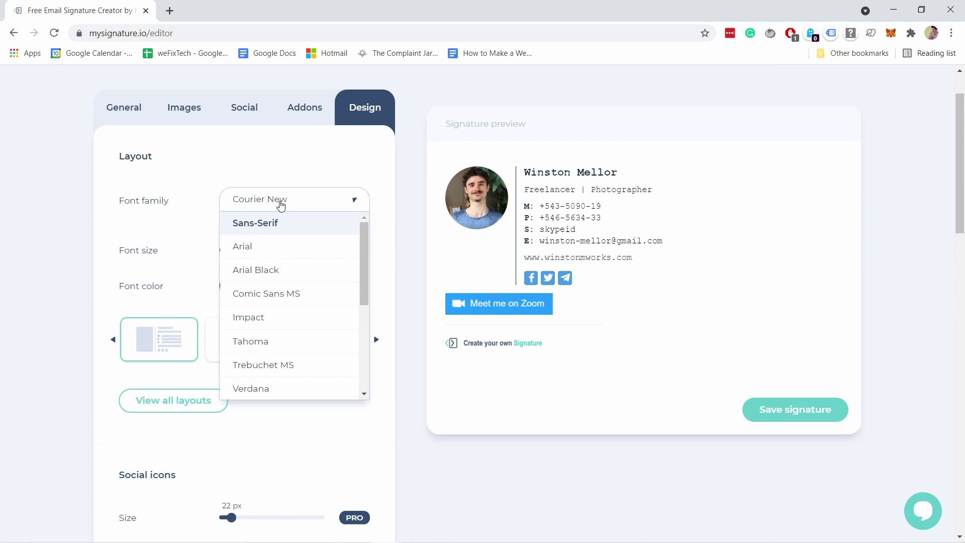
scroll(286, 269, down, 1)
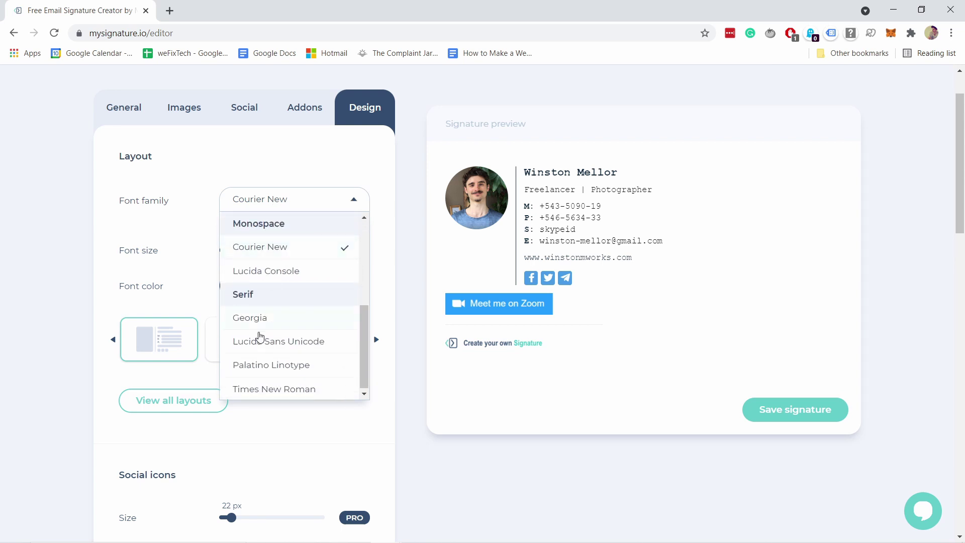
scroll(260, 337, up, 2)
click(277, 269)
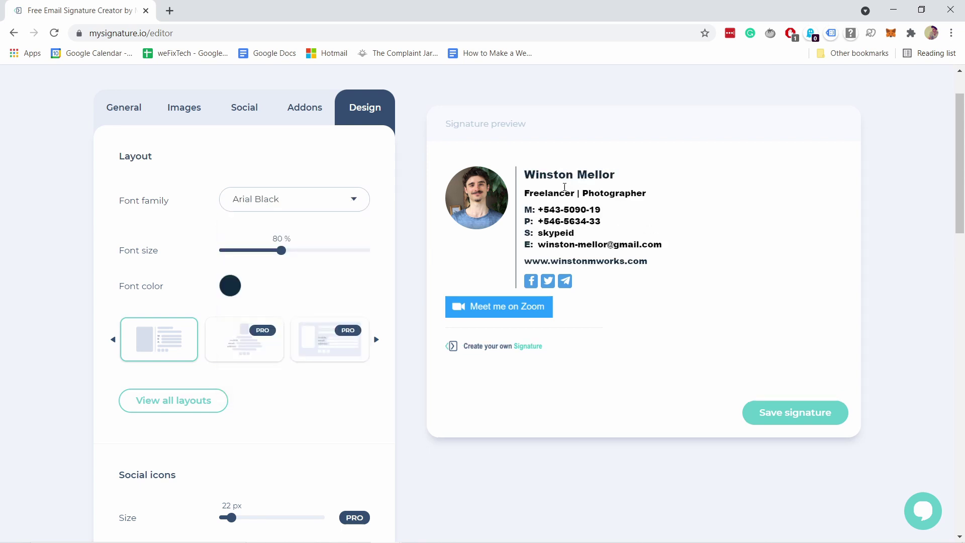
click(308, 208)
click(259, 264)
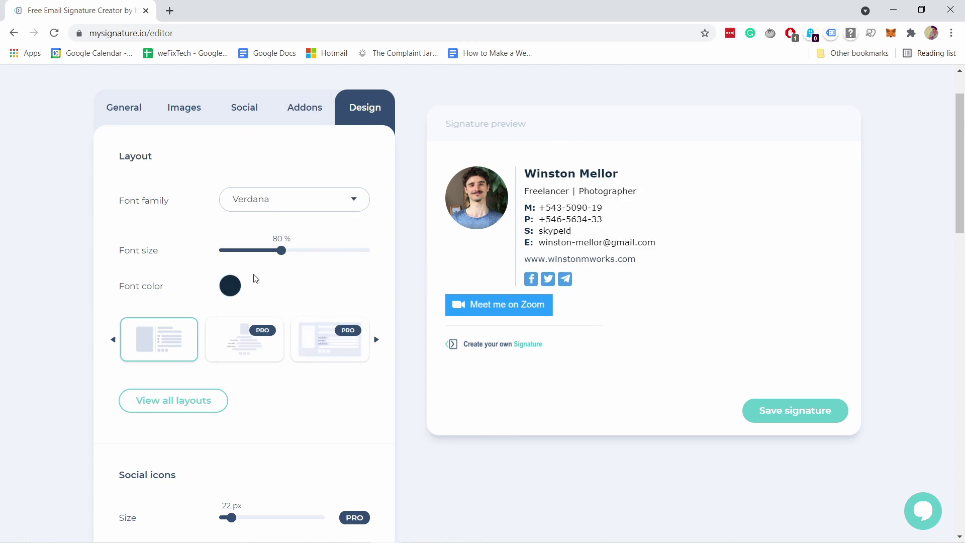
scroll(258, 280, down, 1)
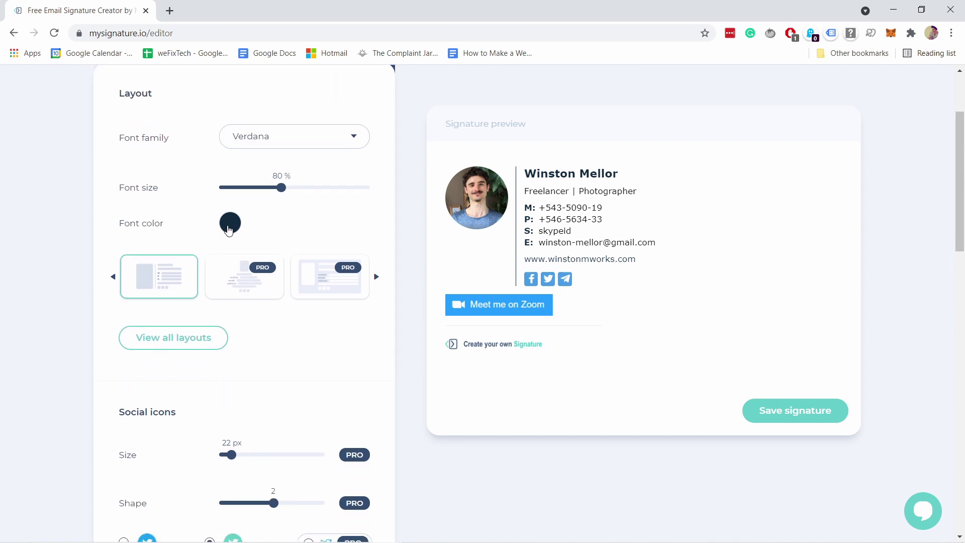
click(229, 228)
click(224, 243)
click(235, 287)
click(332, 283)
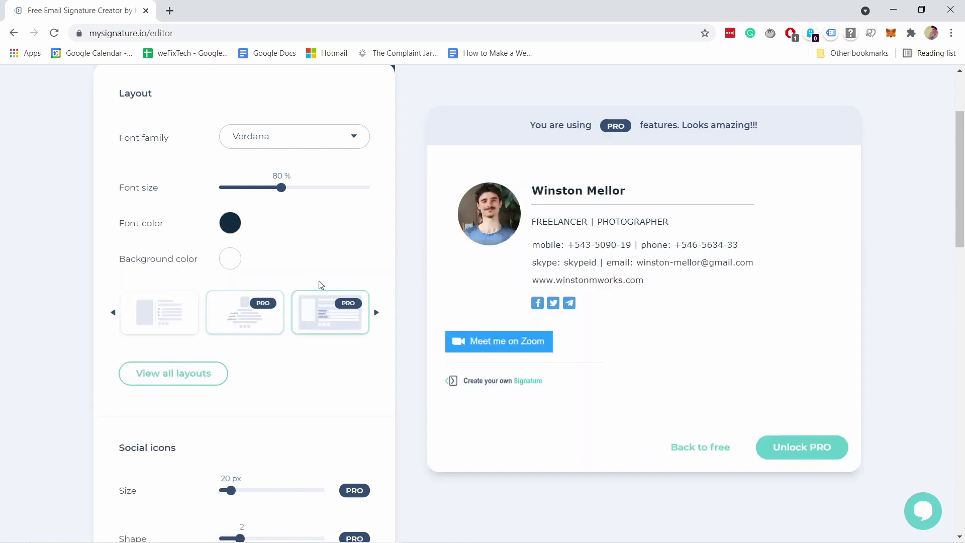
click(166, 316)
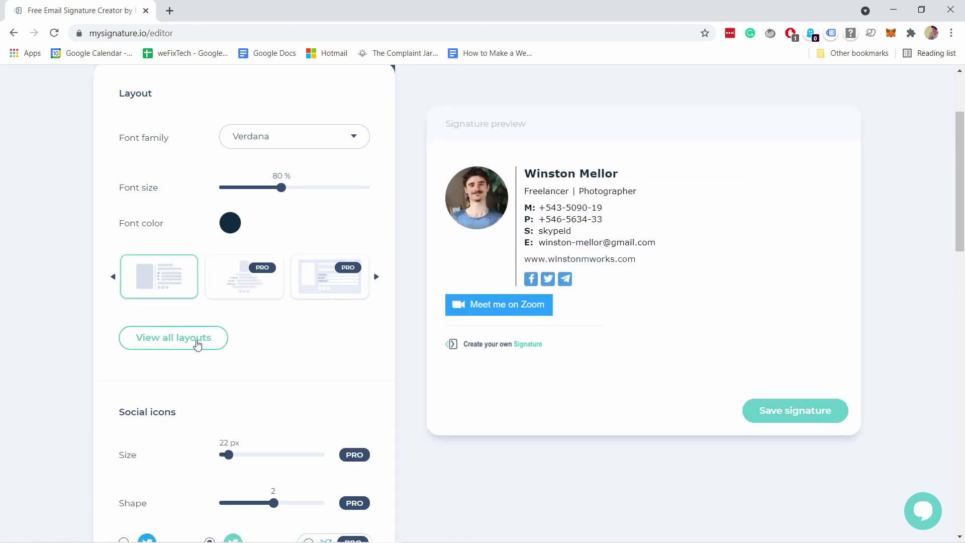
click(169, 339)
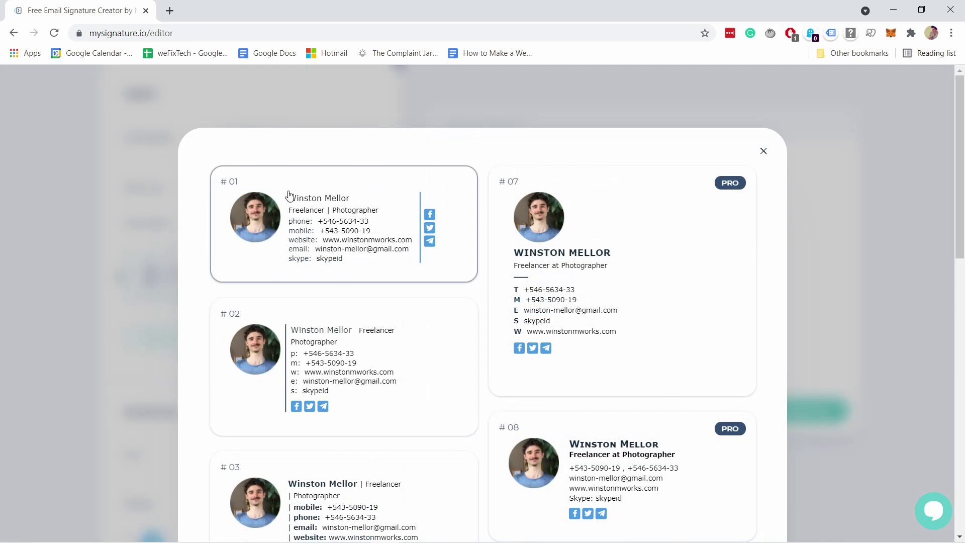
scroll(585, 246, down, 1)
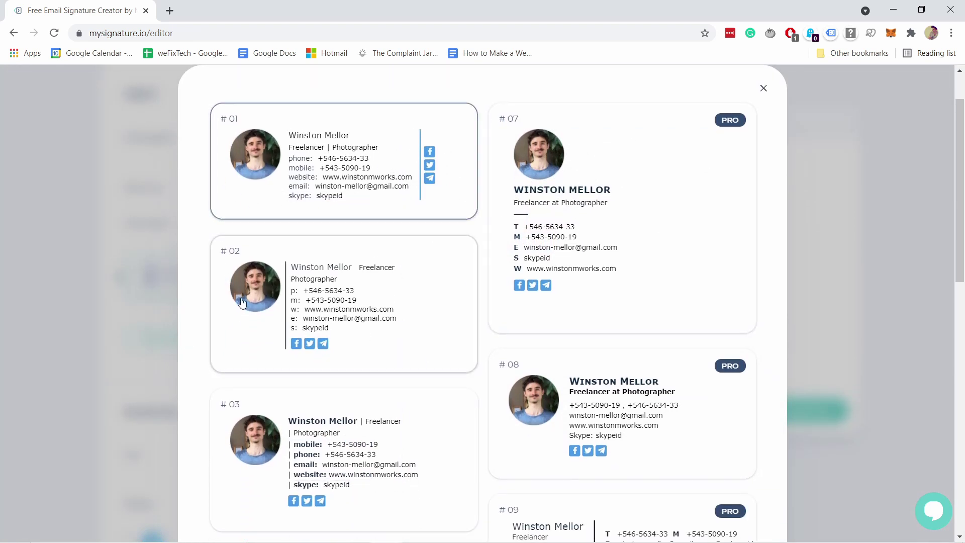
scroll(255, 220, down, 1)
scroll(287, 276, down, 4)
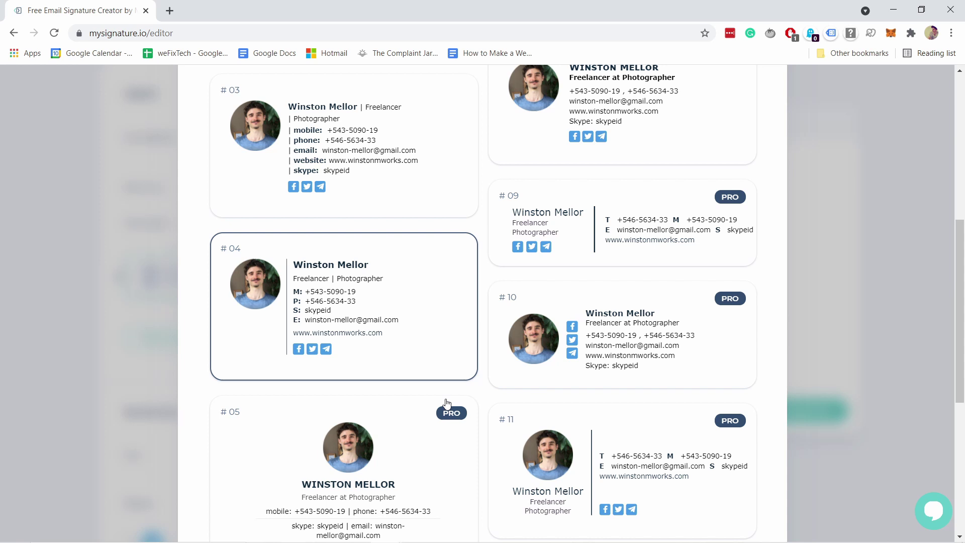
scroll(337, 301, up, 2)
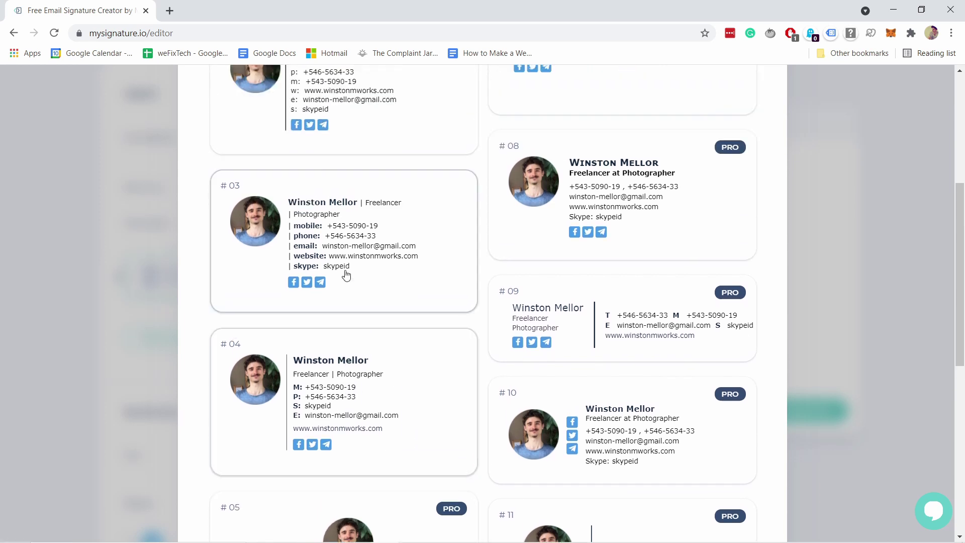
scroll(346, 275, up, 4)
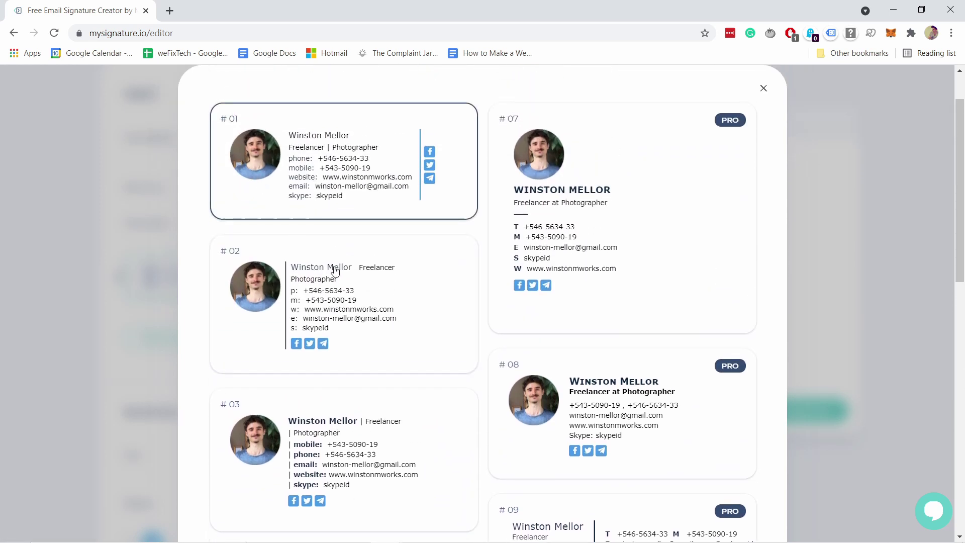
scroll(335, 267, down, 4)
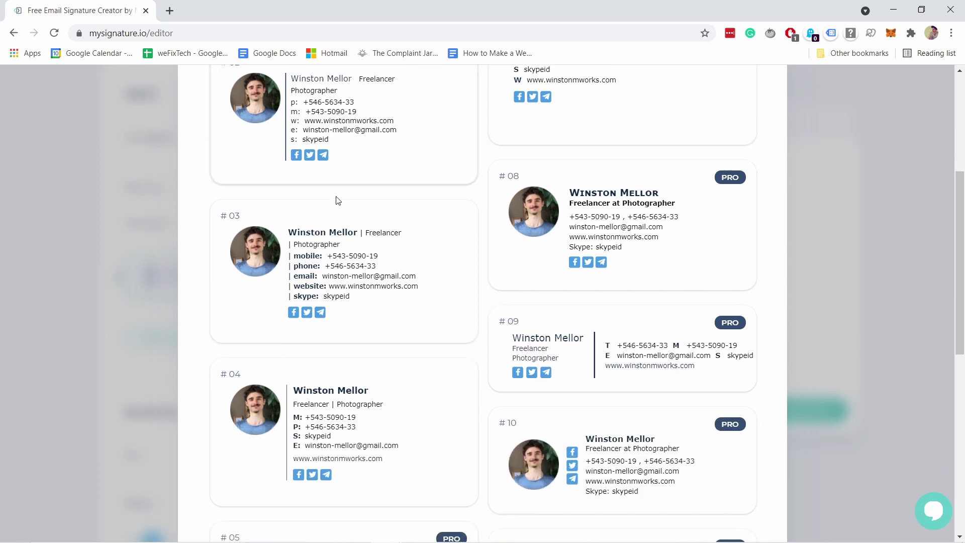
click(312, 420)
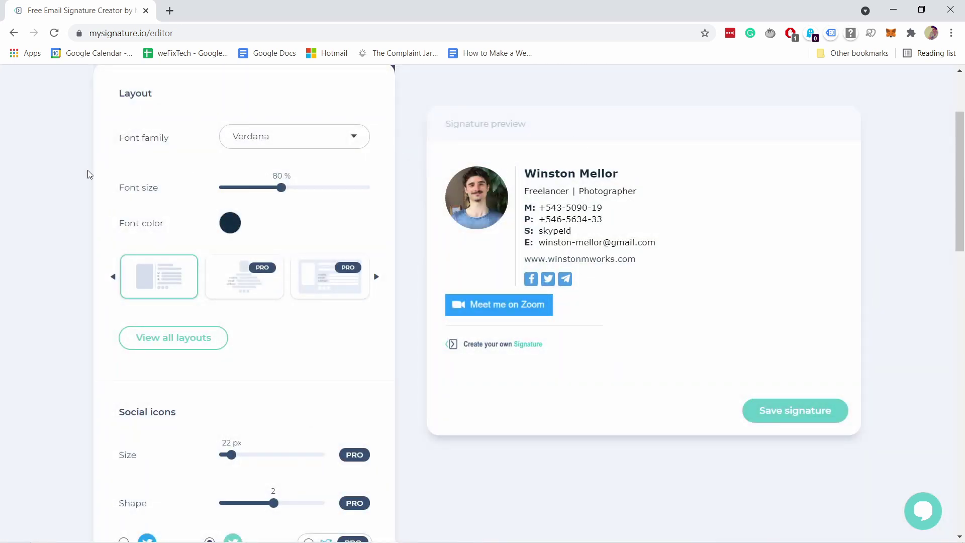
Keep the background-style social icons and set their icon background colour to black
scroll(185, 211, down, 4)
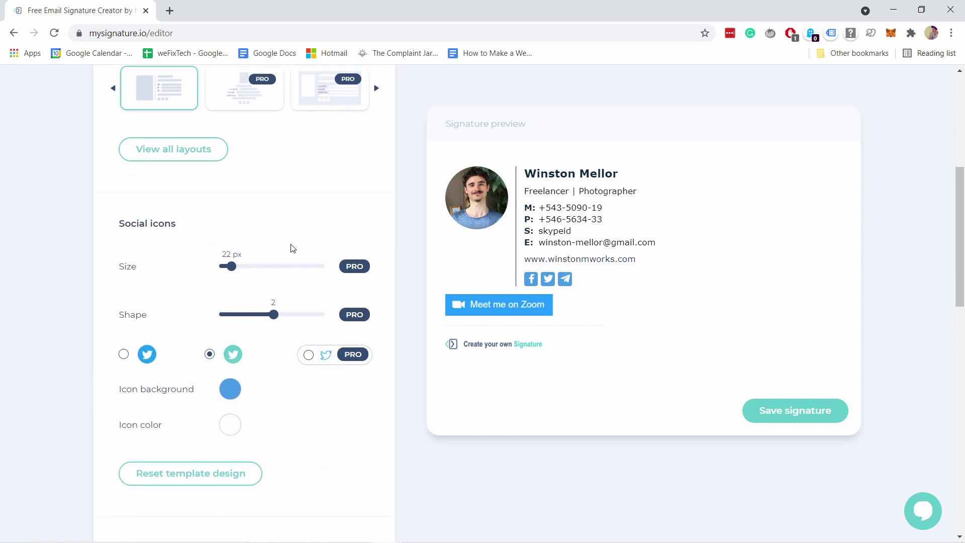
click(123, 354)
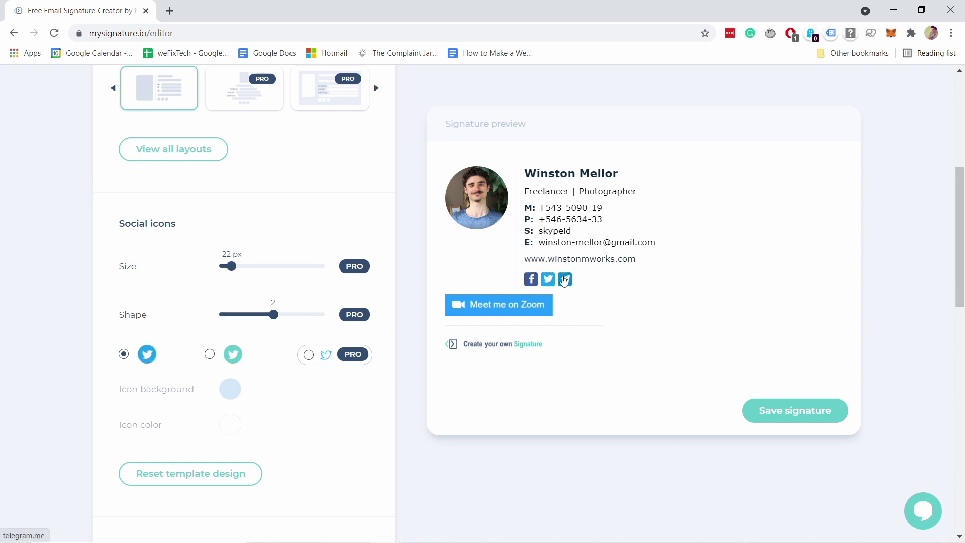
click(211, 355)
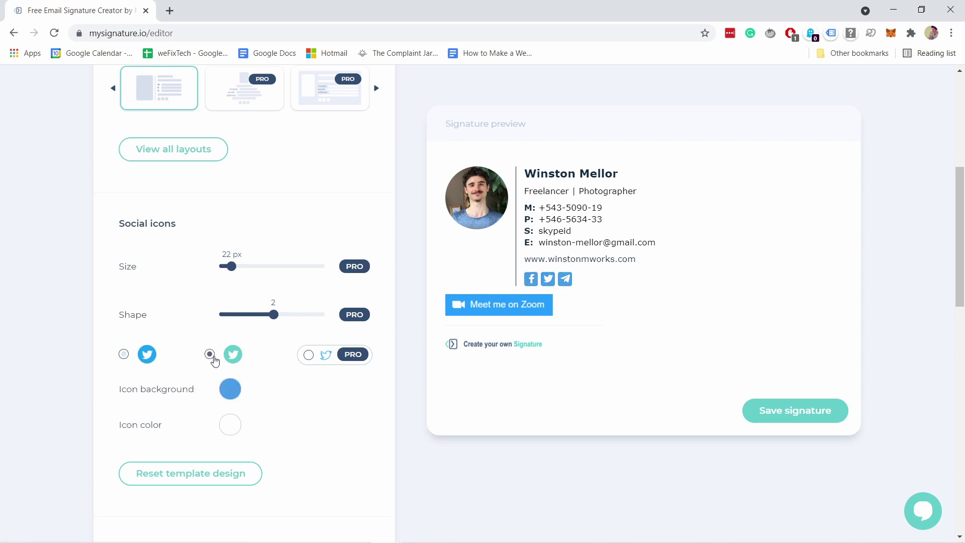
click(230, 388)
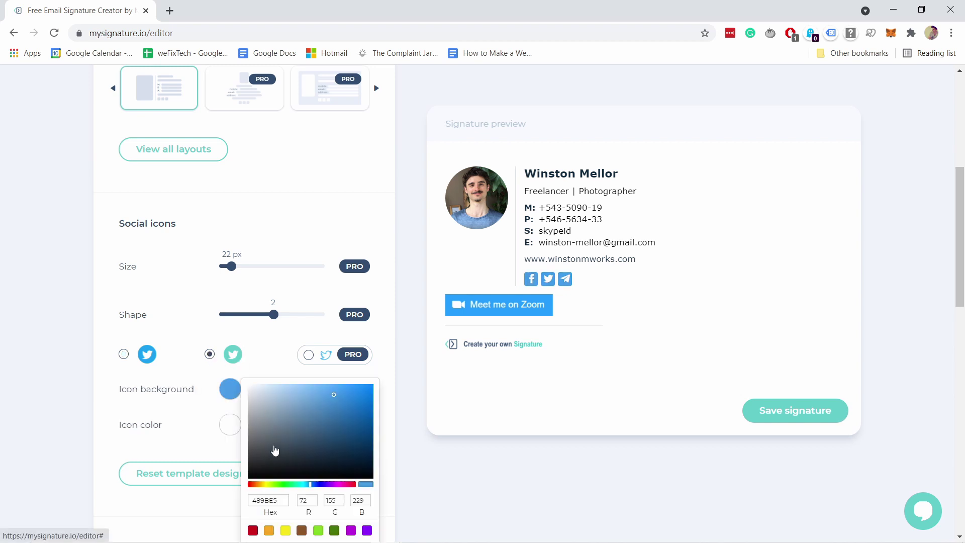
click(274, 451)
click(209, 435)
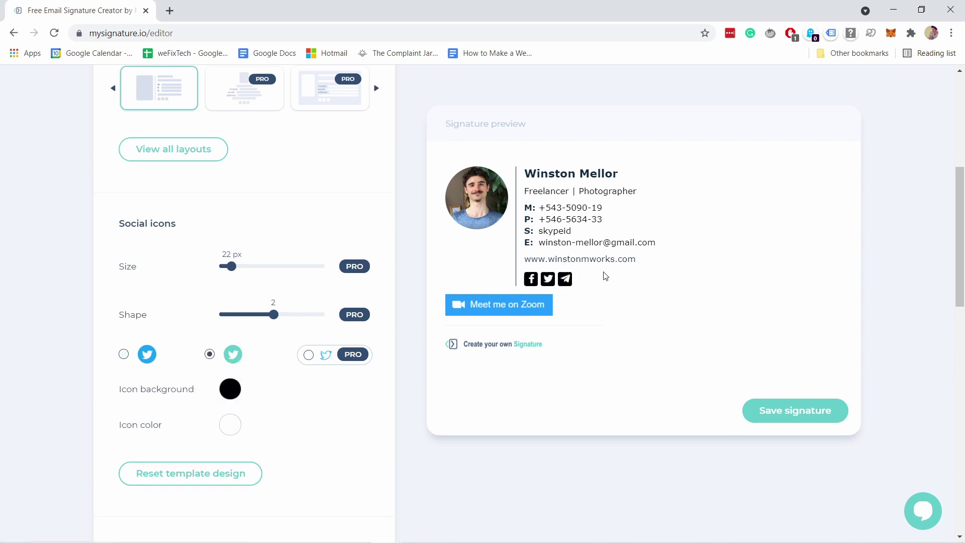
scroll(198, 407, down, 2)
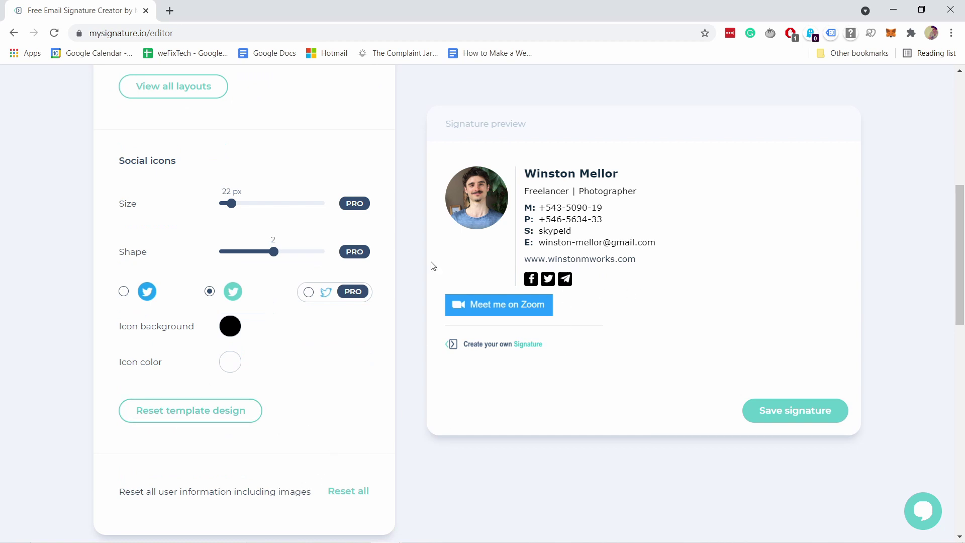
scroll(399, 359, up, 7)
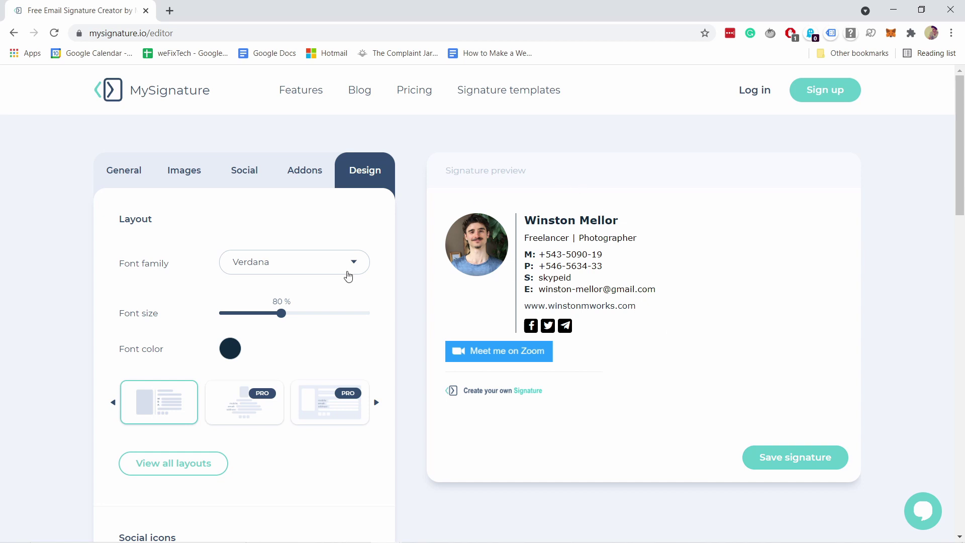
Save the signature, then reopen it from the account's list of saved signatures
click(795, 457)
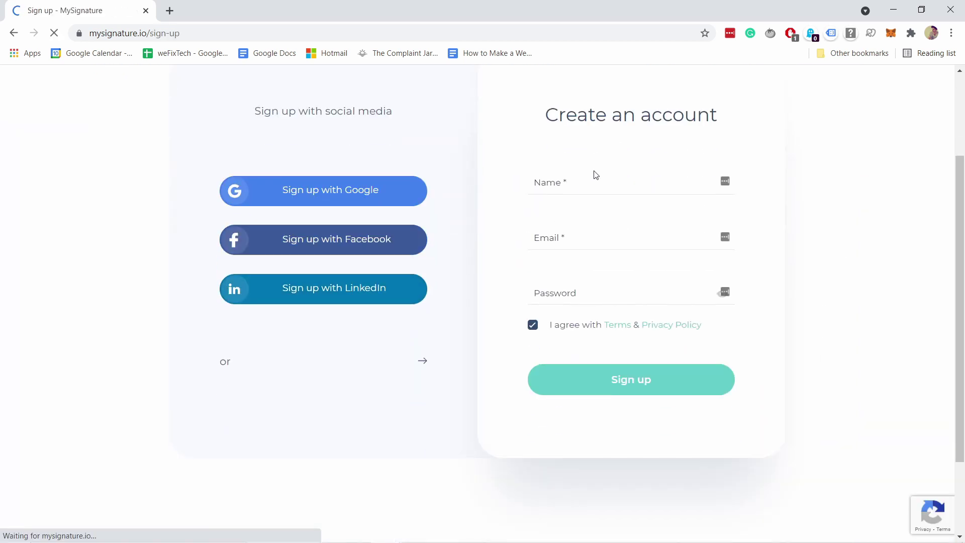
scroll(682, 228, down, 1)
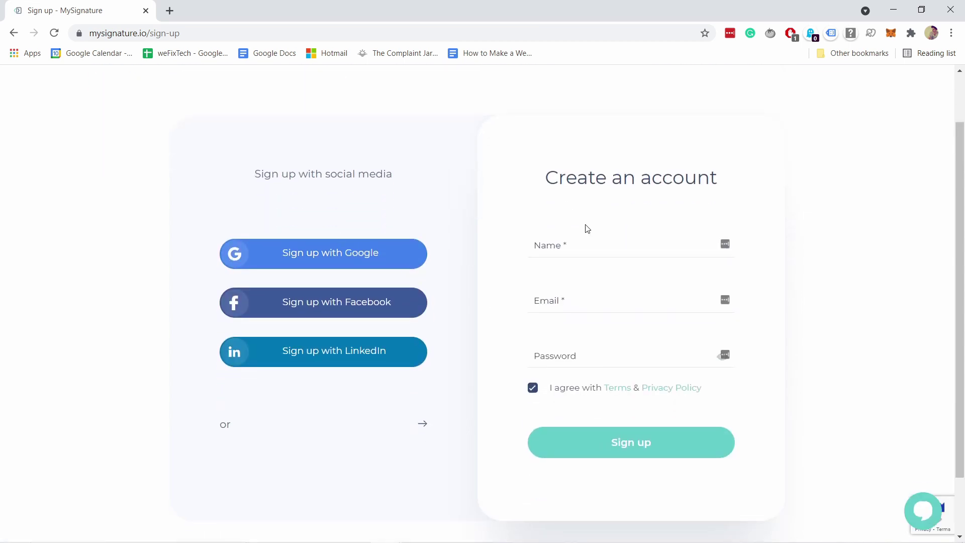
click(547, 247)
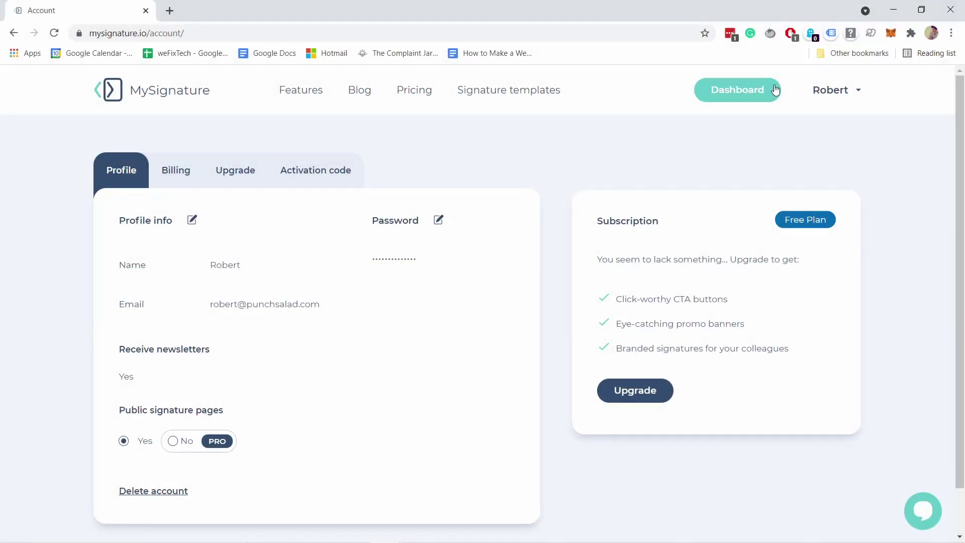
click(732, 93)
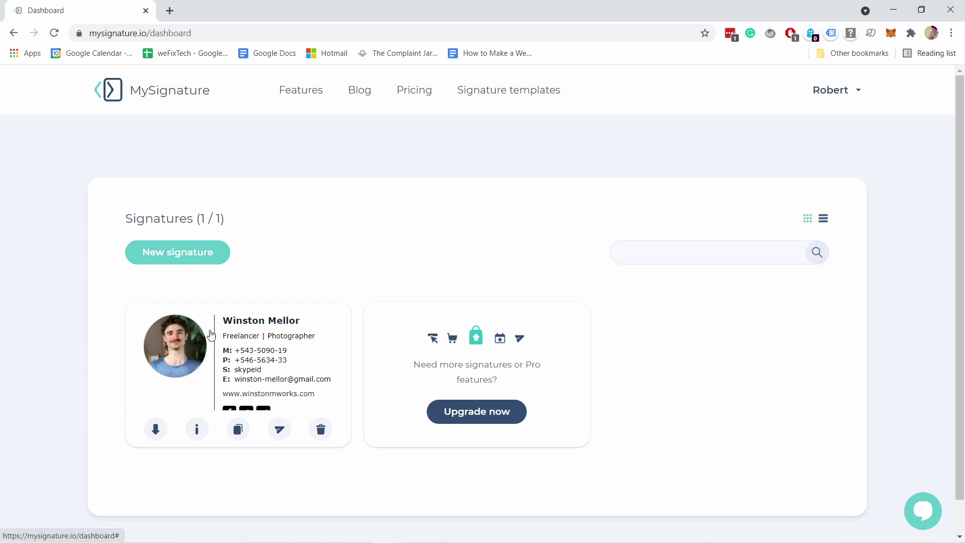
click(264, 334)
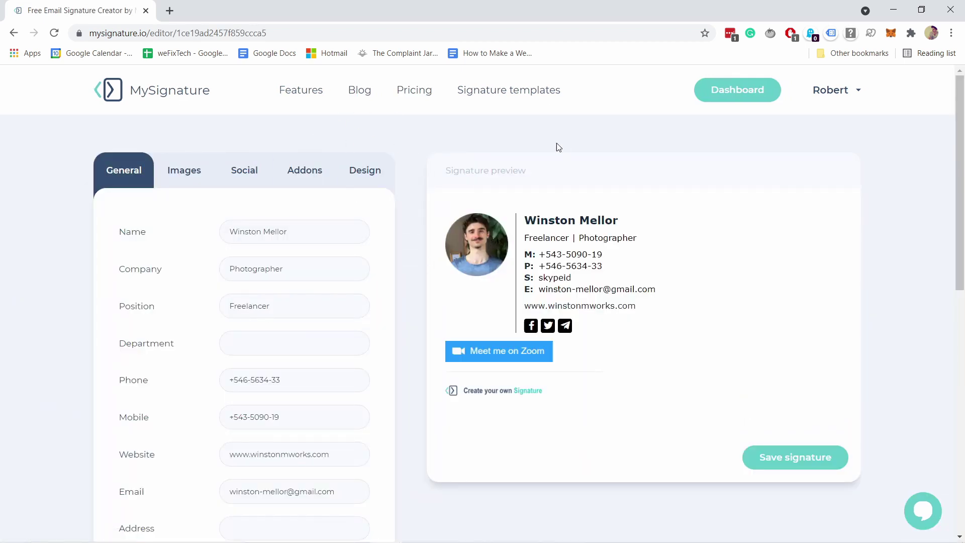
Save the signature and expand the Gmail installation steps on its preview page
click(798, 465)
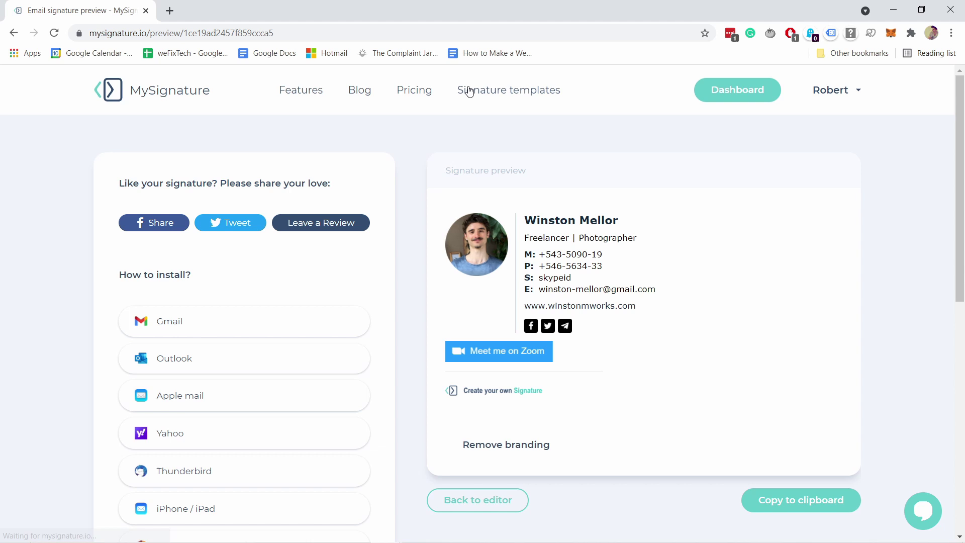
scroll(156, 186, down, 1)
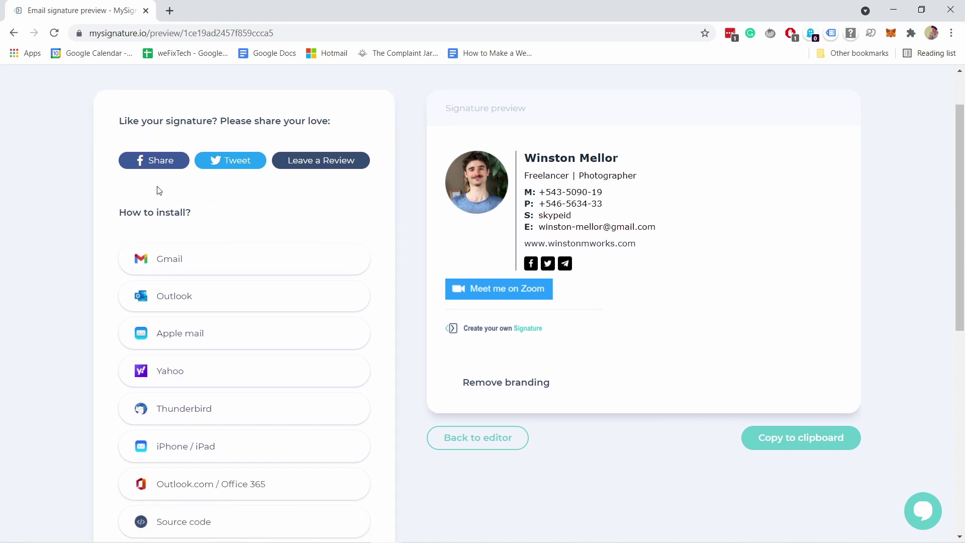
scroll(156, 151, down, 3)
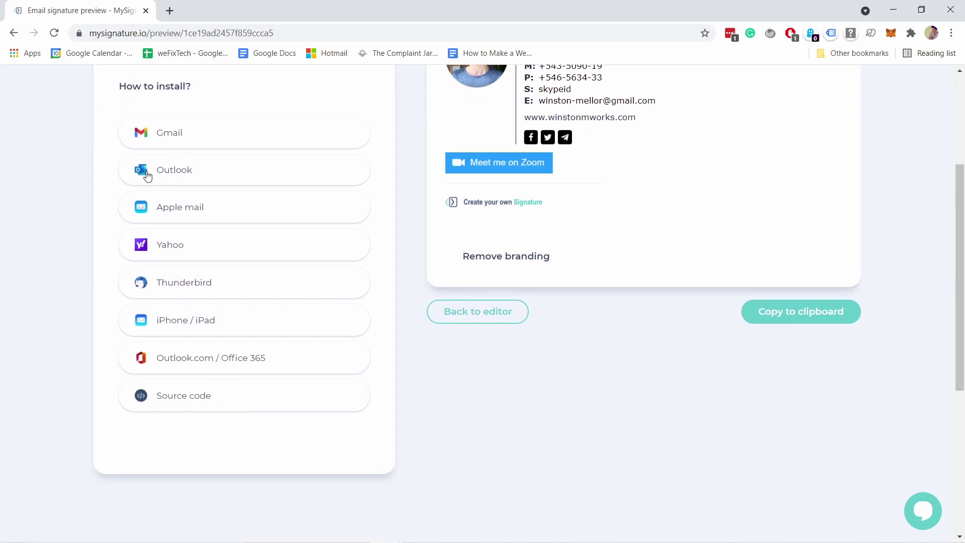
click(190, 144)
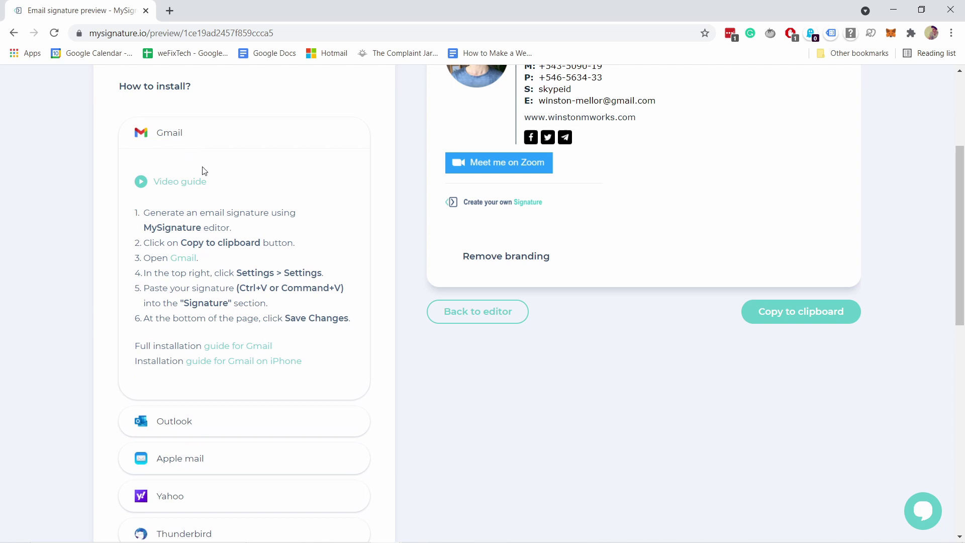
scroll(348, 212, up, 4)
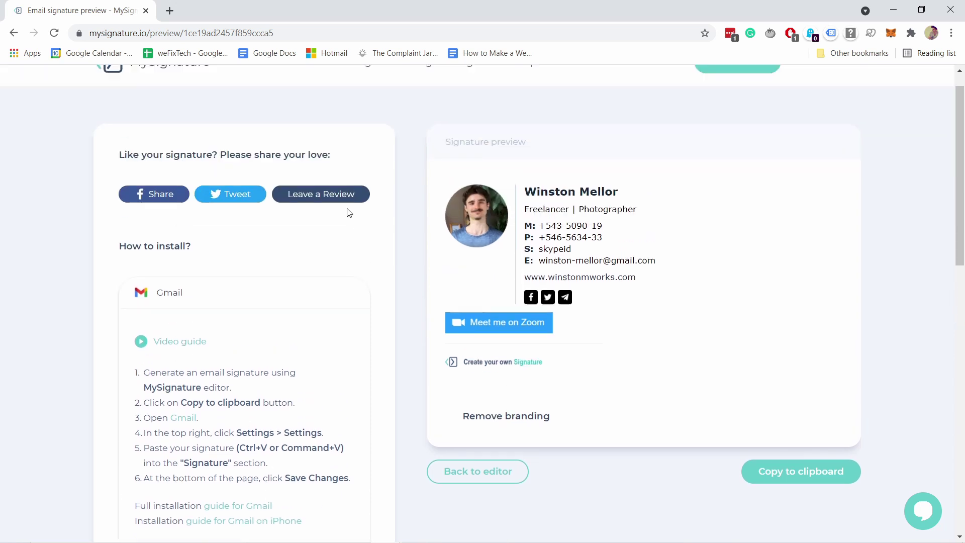
Copy the whole signature to the clipboard and open a new browser tab
mouse_move(447, 201)
mouse_down()
mouse_move(588, 261)
mouse_move(587, 355)
mouse_up()
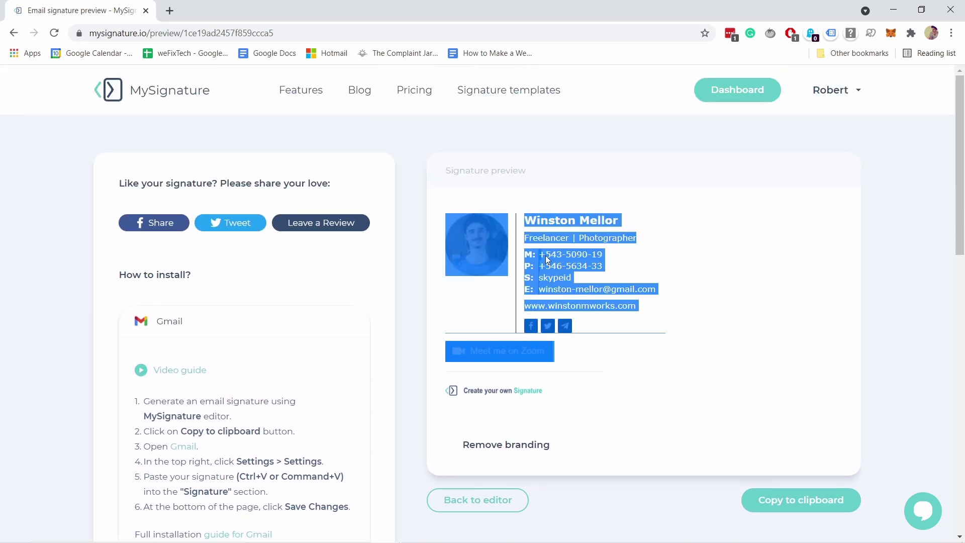
right_click(542, 216)
click(563, 218)
click(779, 269)
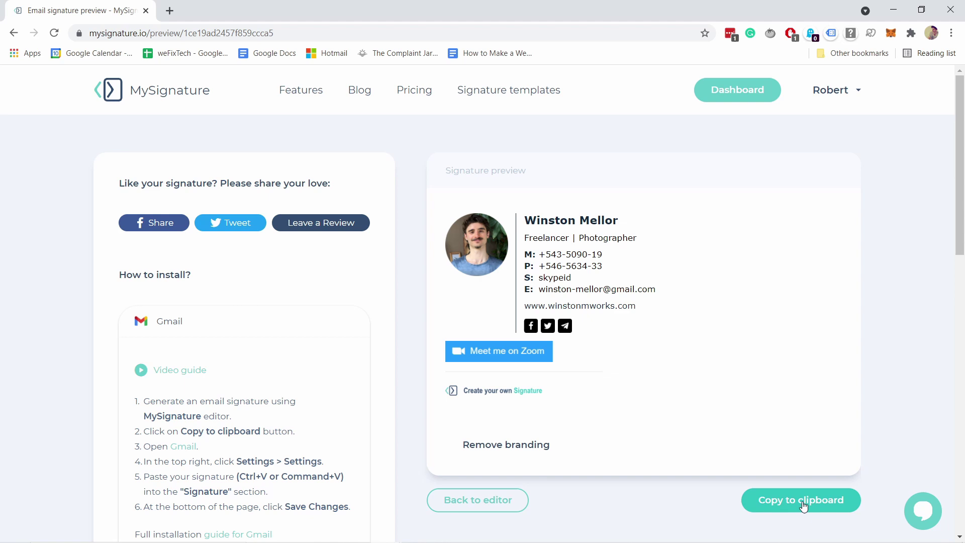
click(818, 507)
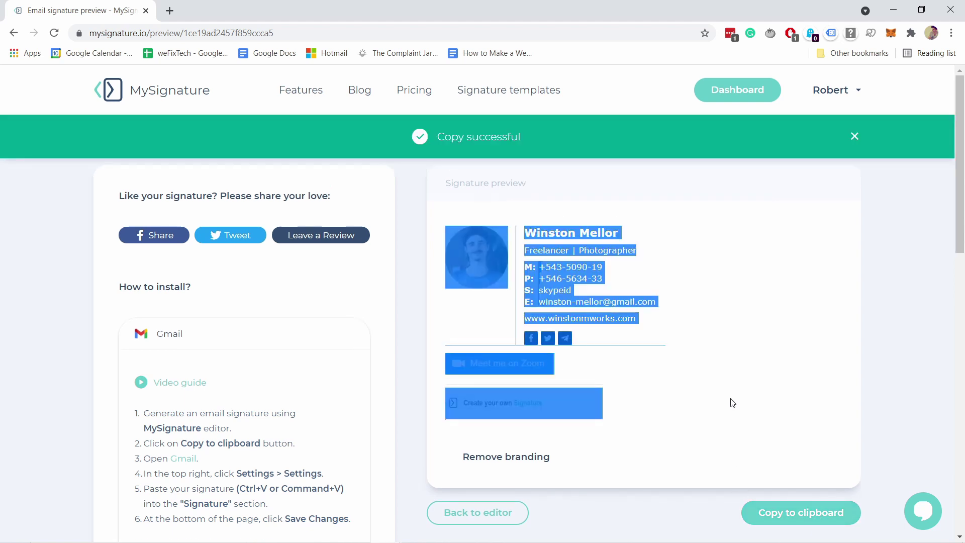
click(170, 10)
Load gmail.com, open See all settings, and scroll to the General tab's Signature section
text(gmail.com)
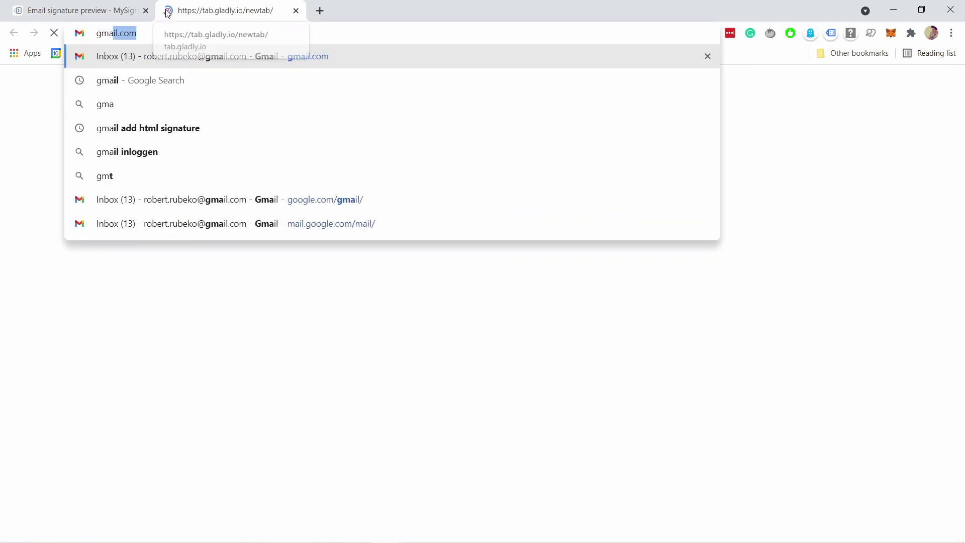
key(Return)
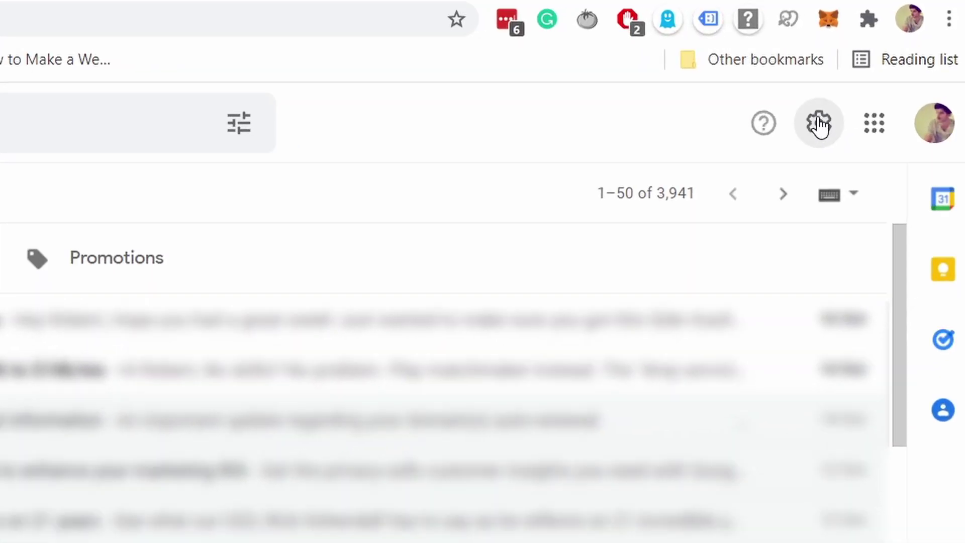
click(878, 90)
click(683, 260)
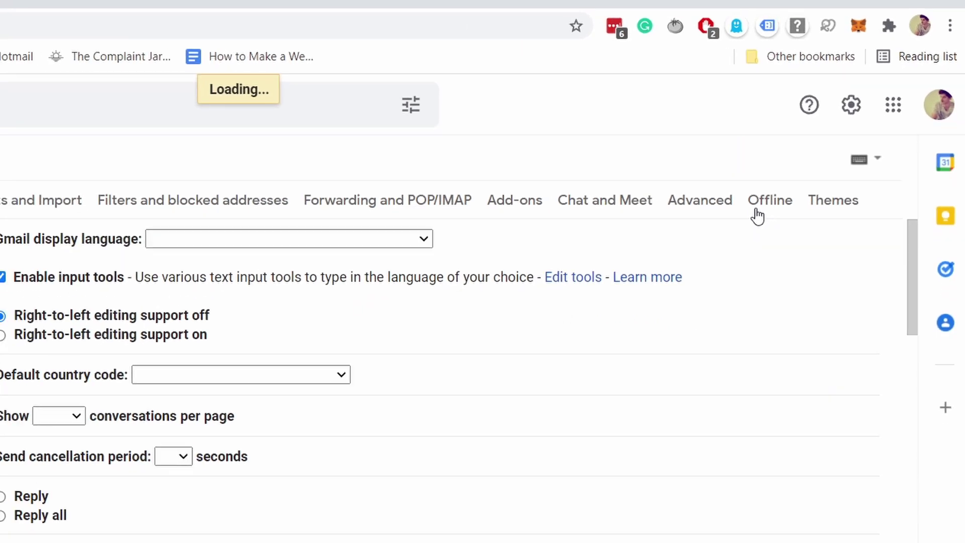
scroll(603, 221, down, 7)
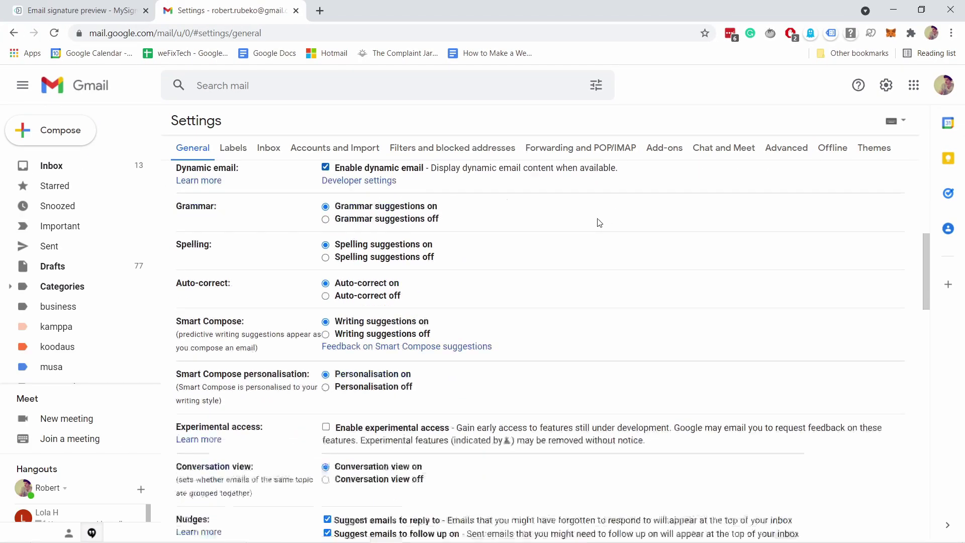
scroll(599, 222, down, 15)
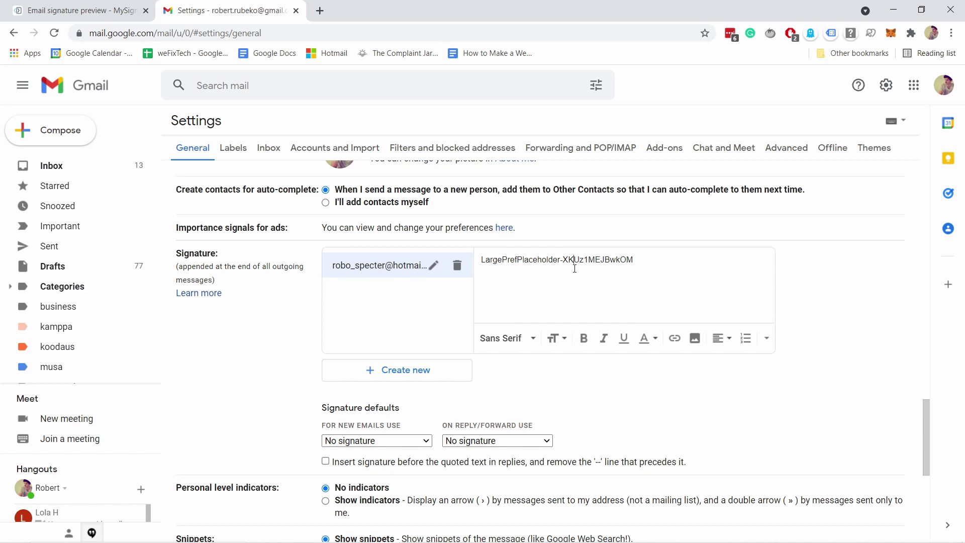
mouse_move(684, 267)
mouse_down()
mouse_move(528, 251)
mouse_move(431, 263)
mouse_up()
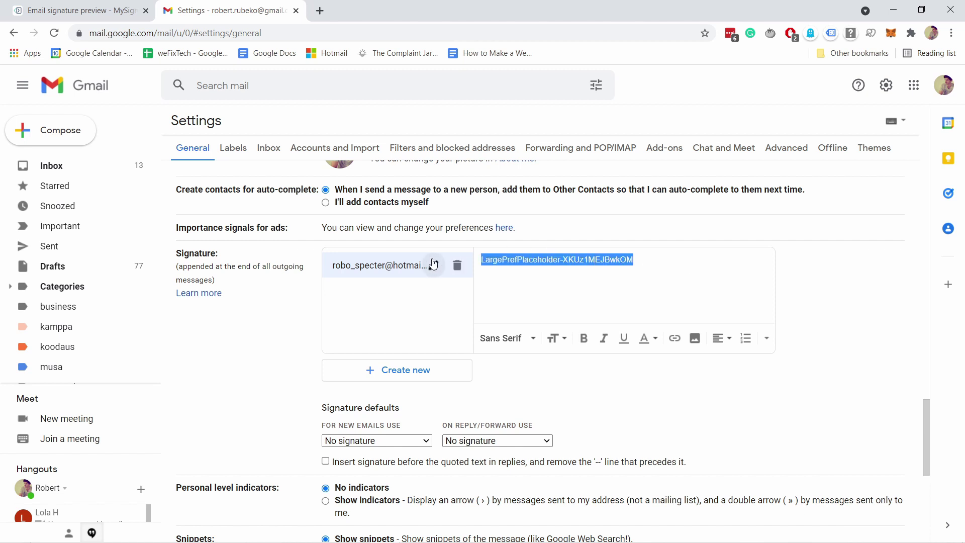
Create a new Gmail signature named Test and paste the copied signature into it
click(399, 368)
text(Test)
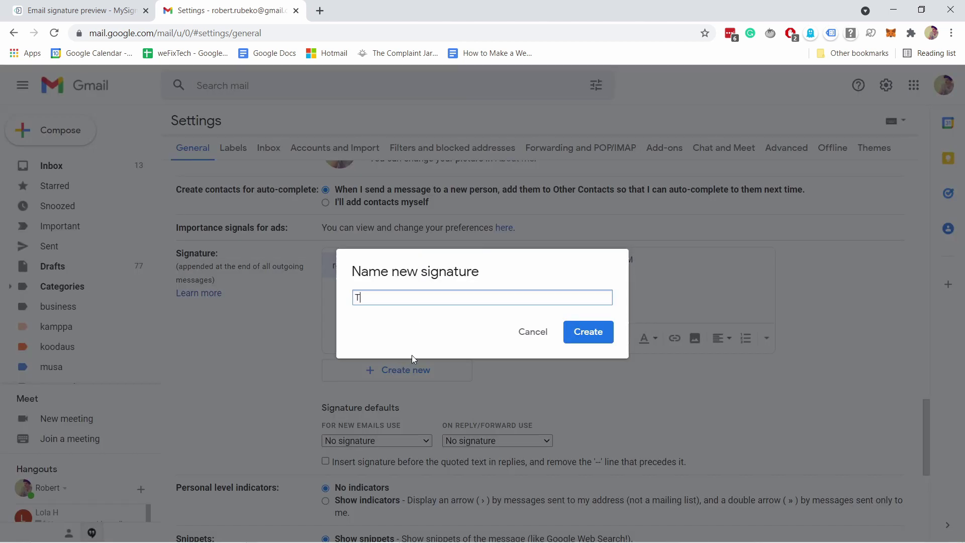
click(607, 330)
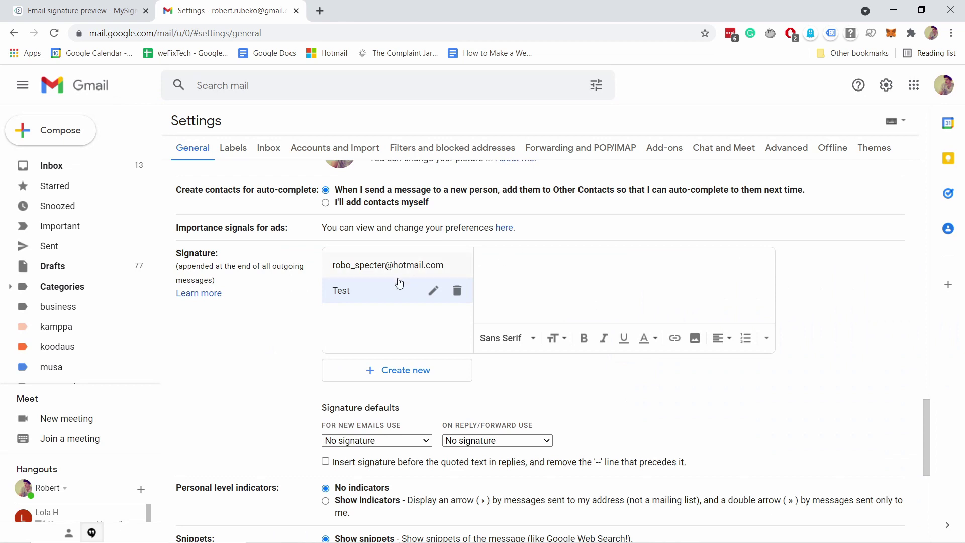
click(552, 277)
key(ctrl+v)
Delete the 'Create your own Signature' branding line from the pasted signature
scroll(558, 258, up, 3)
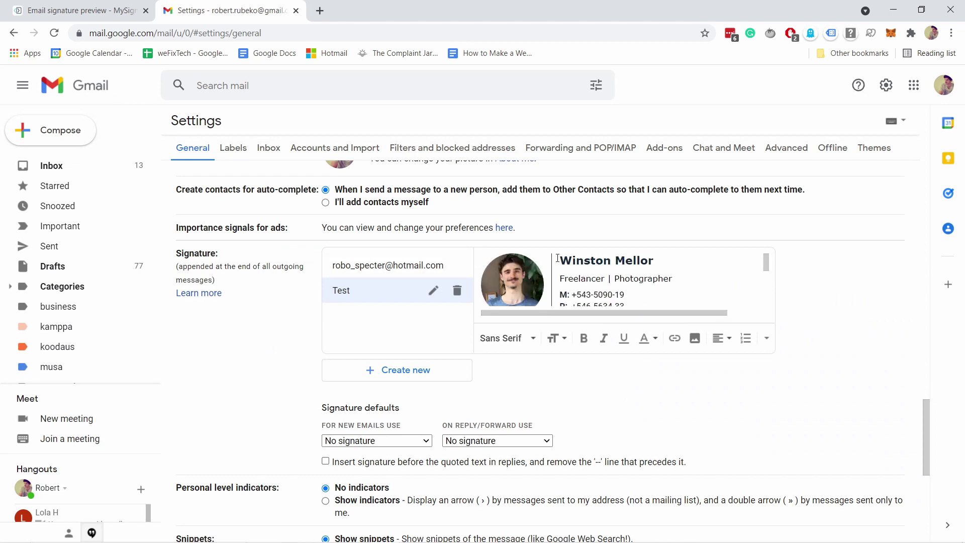
scroll(514, 274, down, 3)
scroll(605, 271, up, 3)
scroll(605, 266, down, 3)
scroll(598, 264, up, 3)
scroll(593, 263, down, 3)
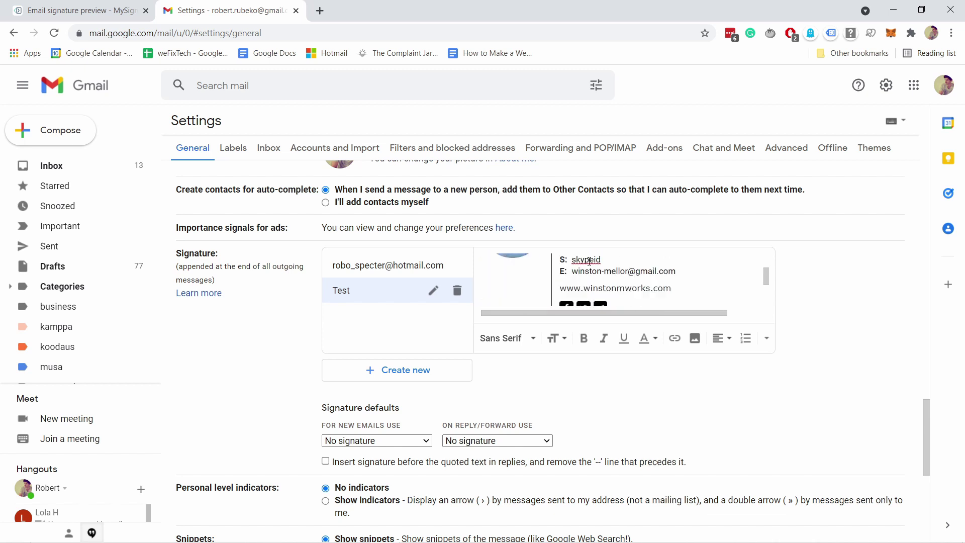
scroll(598, 274, down, 5)
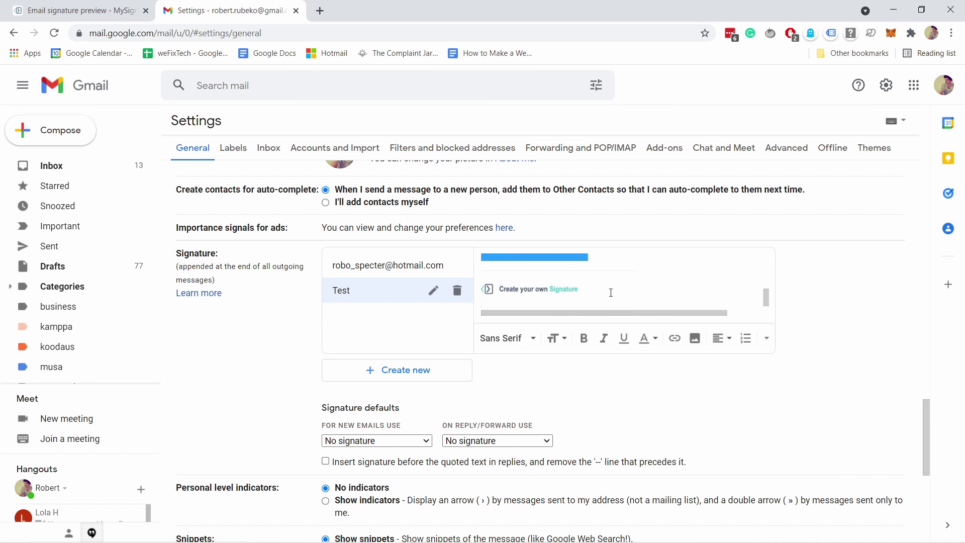
drag(611, 292, 572, 267)
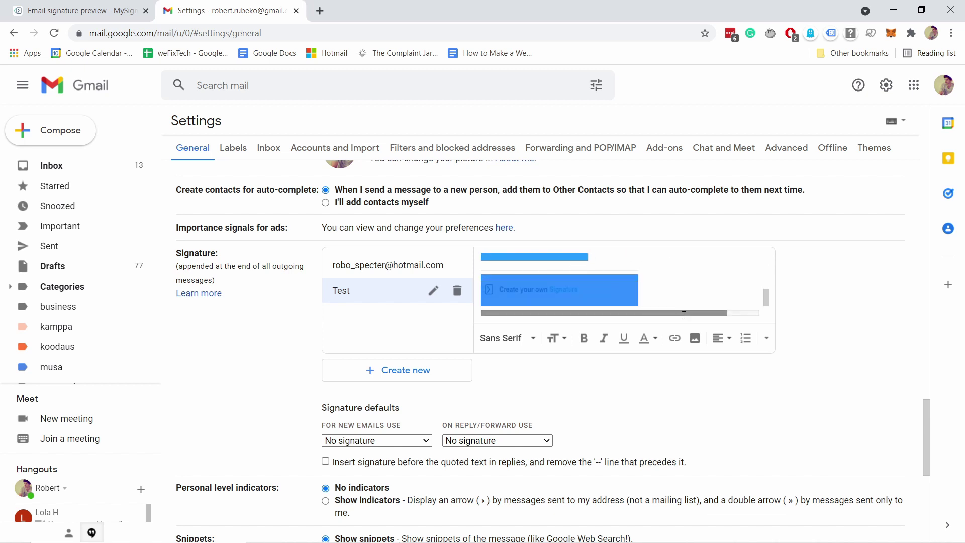
key(Delete)
scroll(684, 311, up, 10)
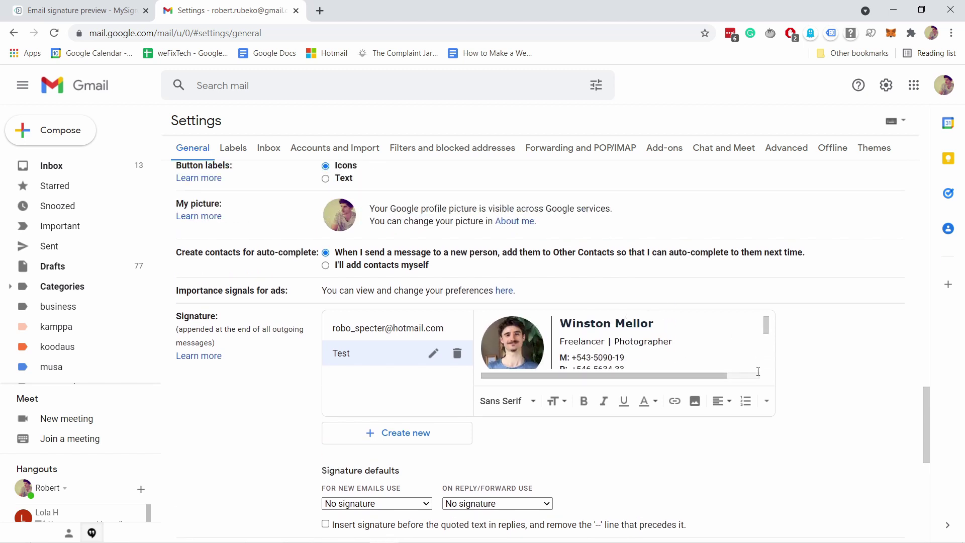
scroll(629, 332, down, 6)
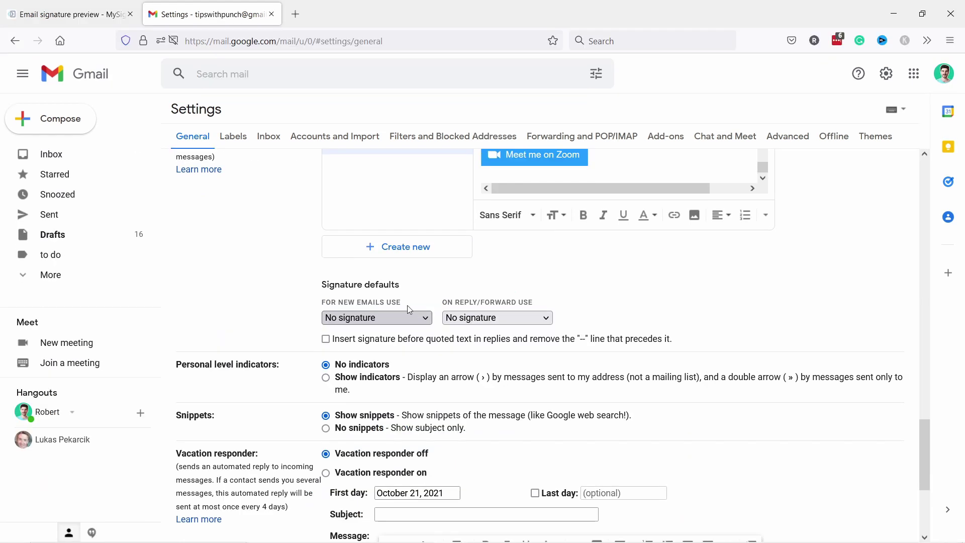
Use Test for new emails, No signature for replies and forwards, and save changes
click(347, 322)
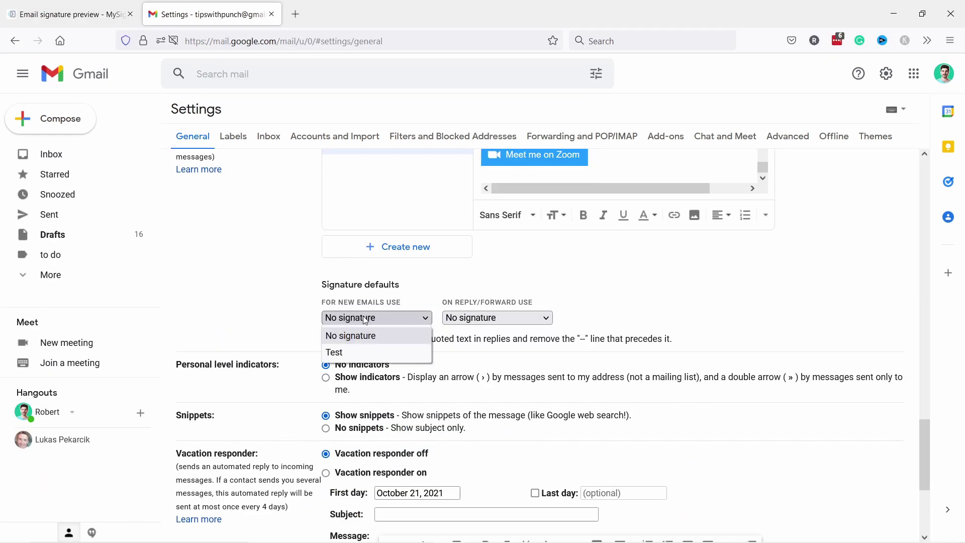
click(345, 351)
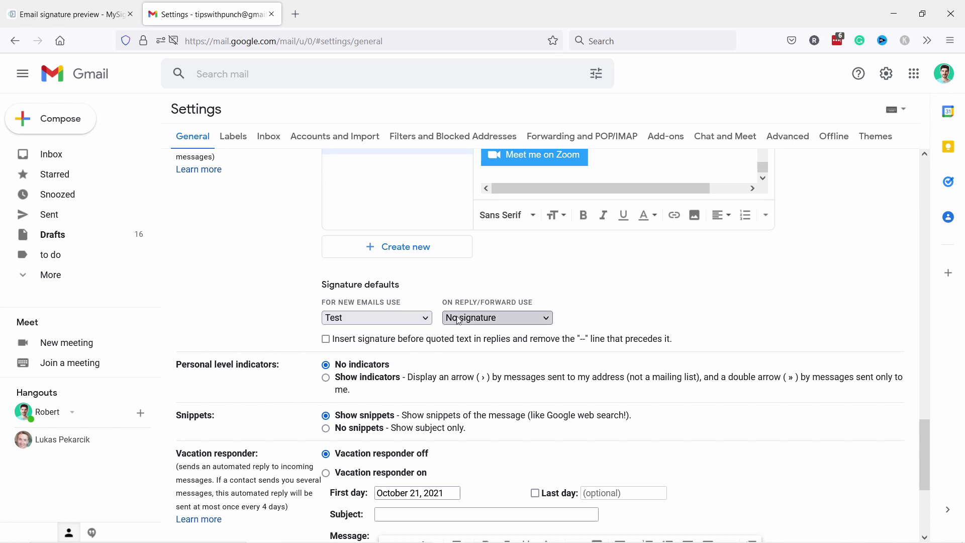
click(459, 319)
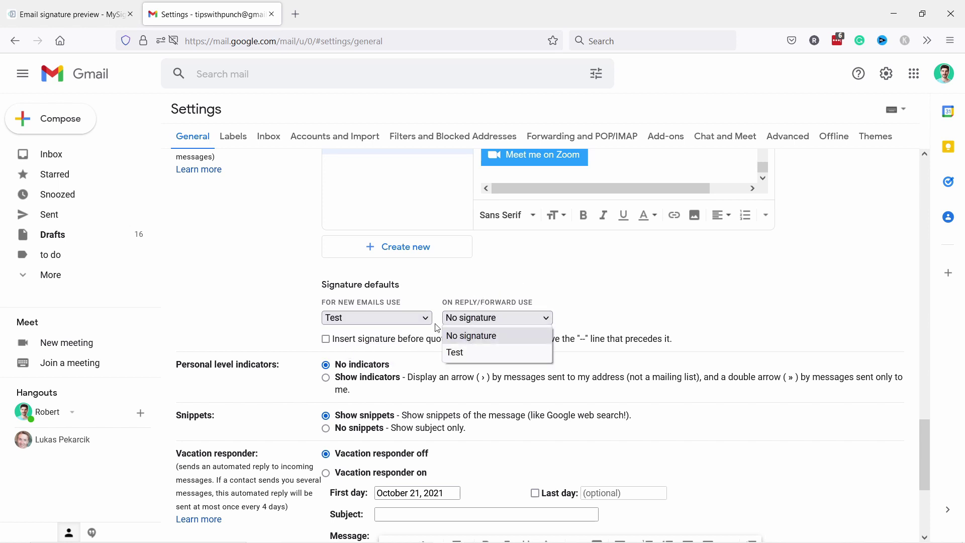
click(464, 297)
scroll(453, 281, down, 4)
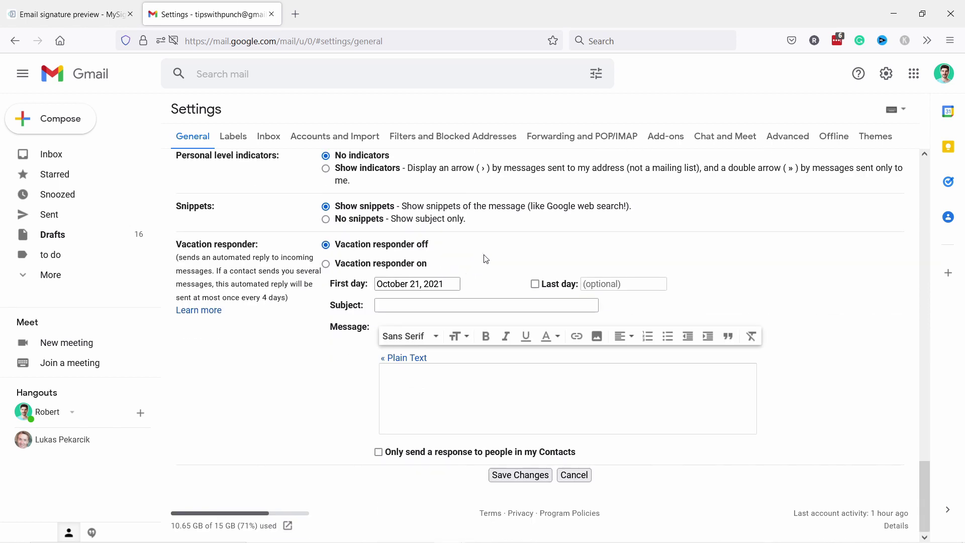
click(514, 476)
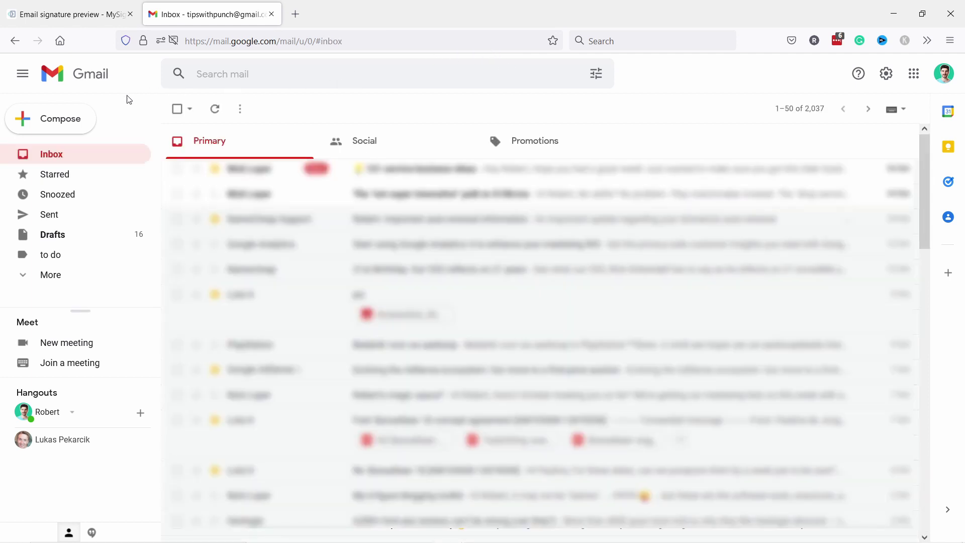
Compose a new message and check the Twitter icon link in its inserted signature
click(75, 118)
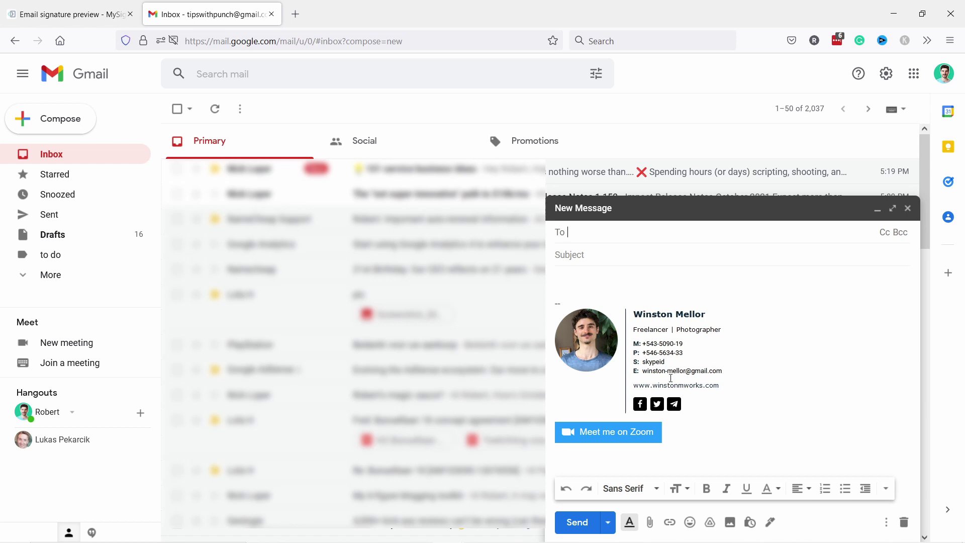
click(657, 404)
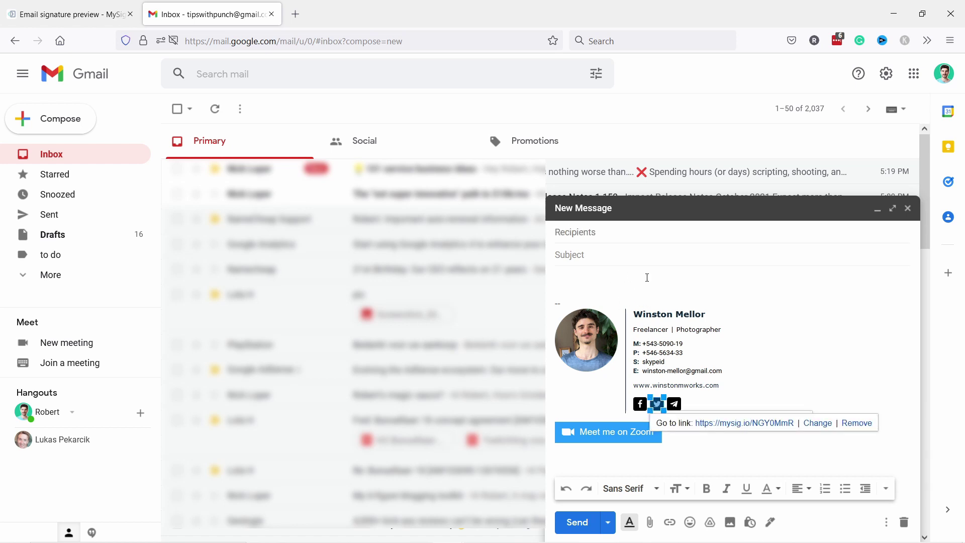